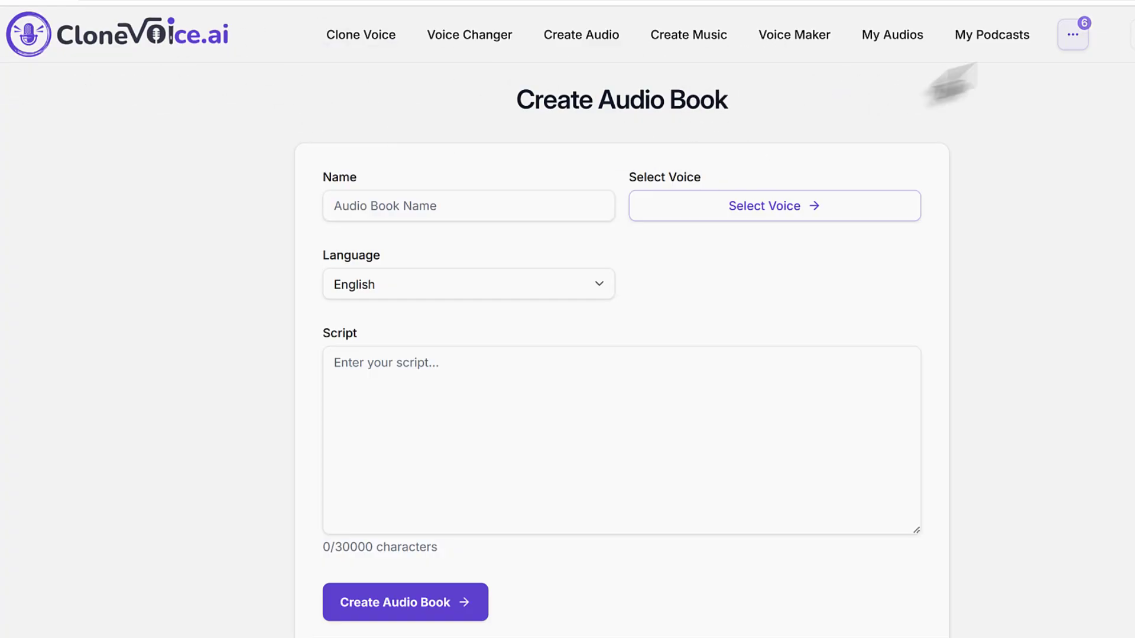
Enter 'AI's future on human productivity' as the new audiobook's name.
left_click(1071, 37)
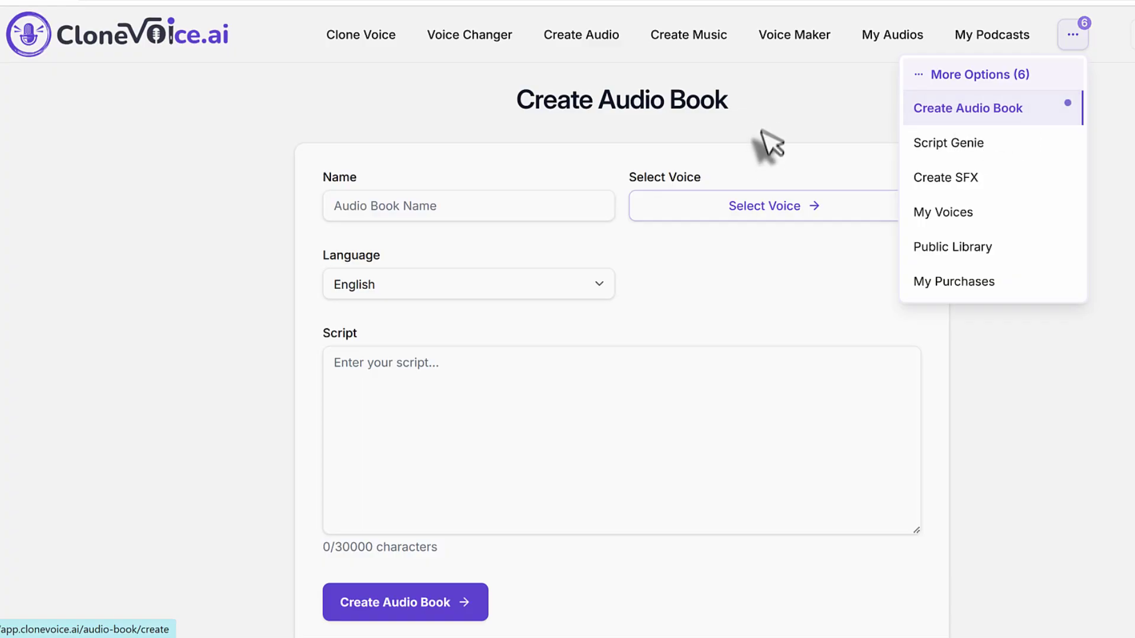
left_click(704, 117)
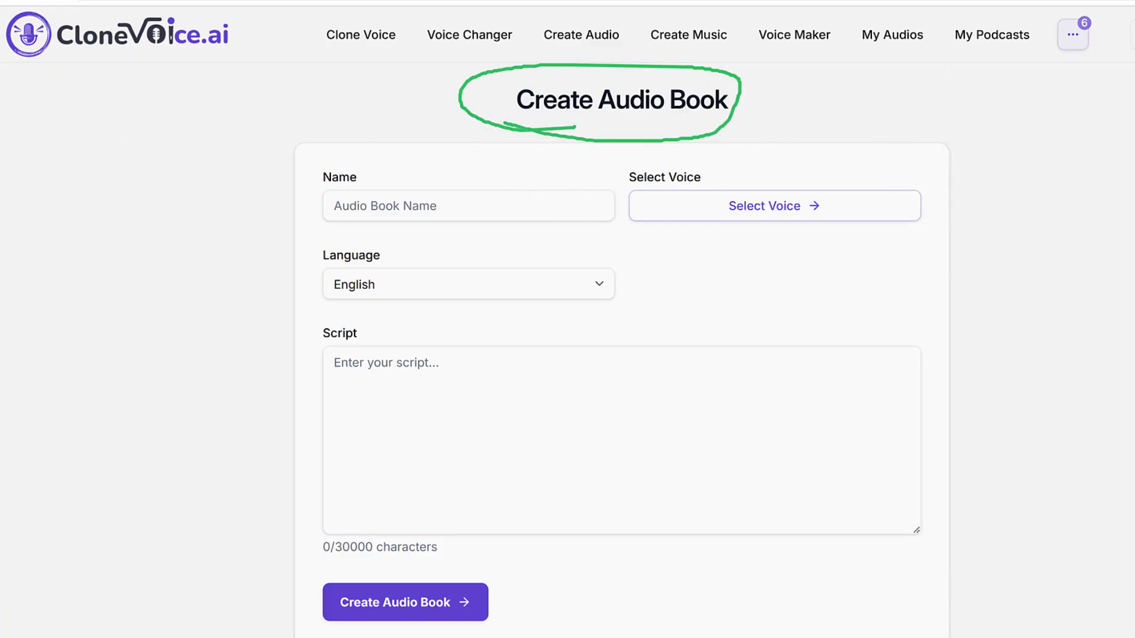
left_click(371, 206)
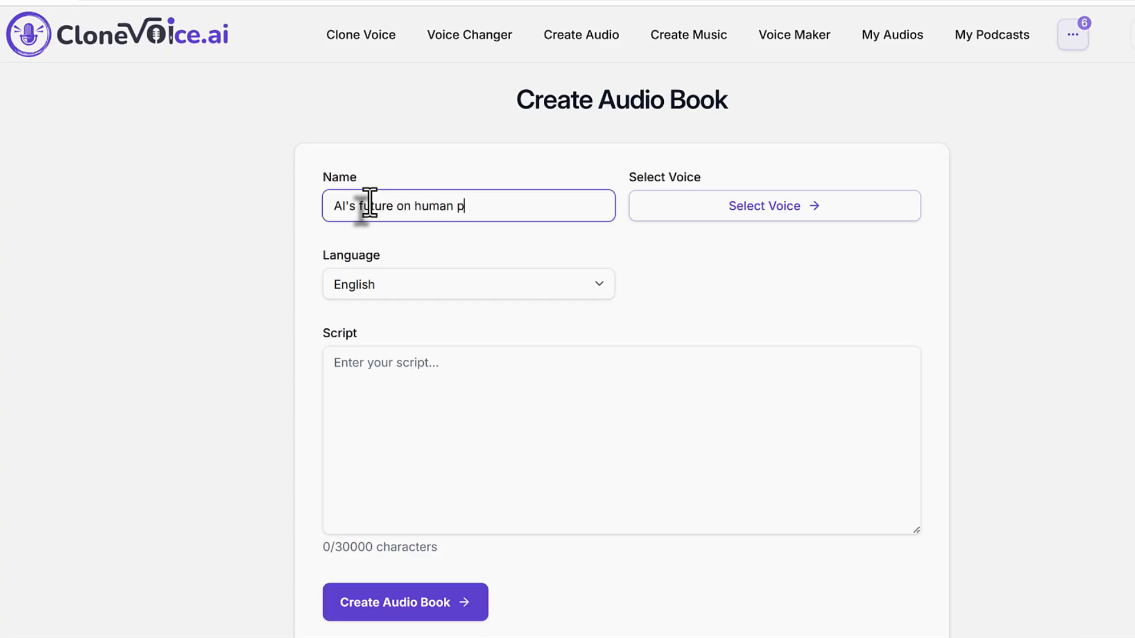
Browse the System and Designed voices and pick Ai-generated-techx as narrator.
left_click(748, 217)
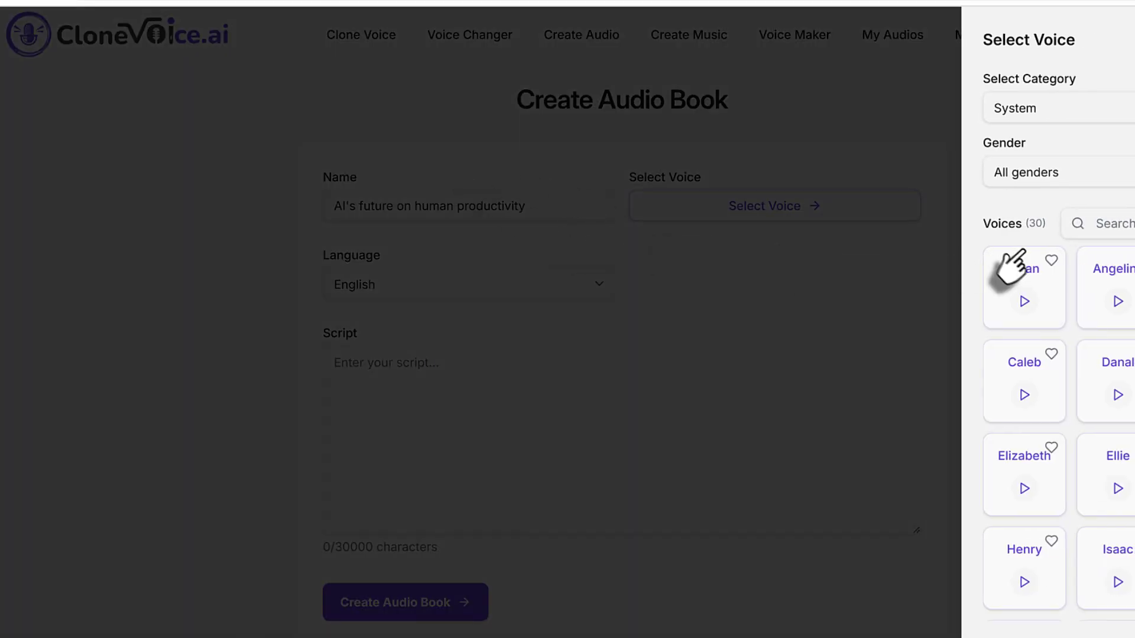
left_click(1077, 118)
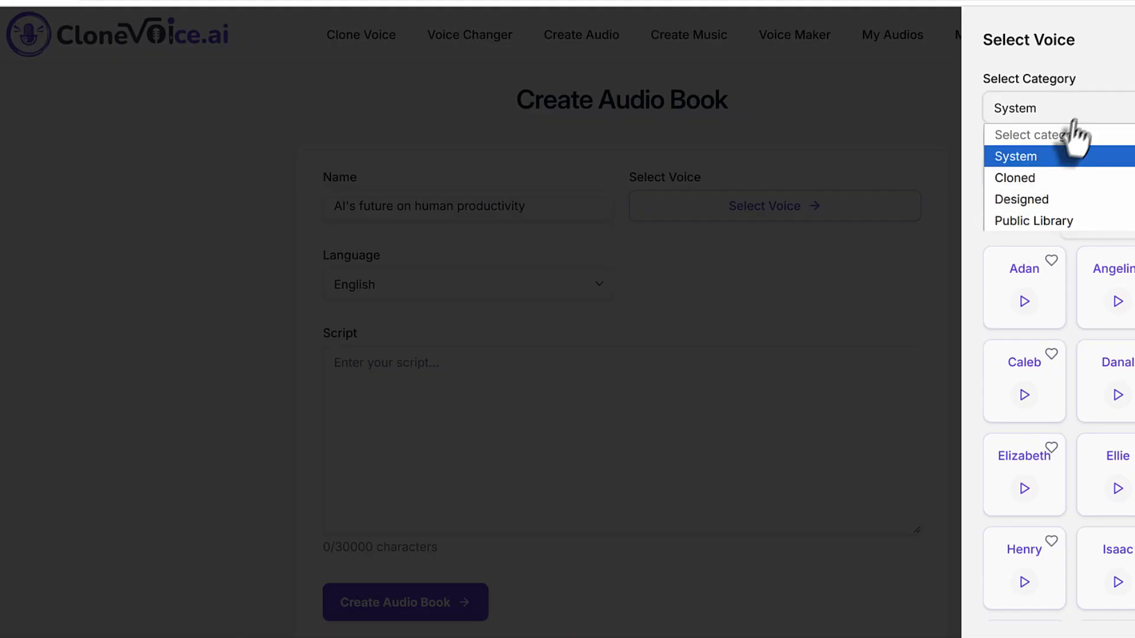
left_click(1071, 118)
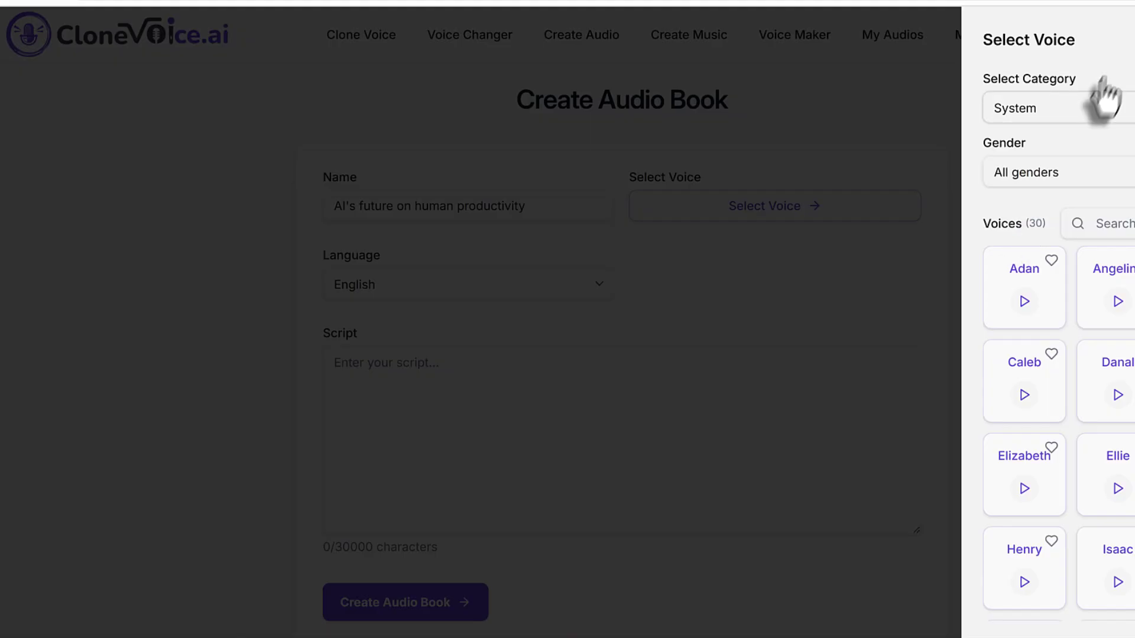
left_click(1064, 114)
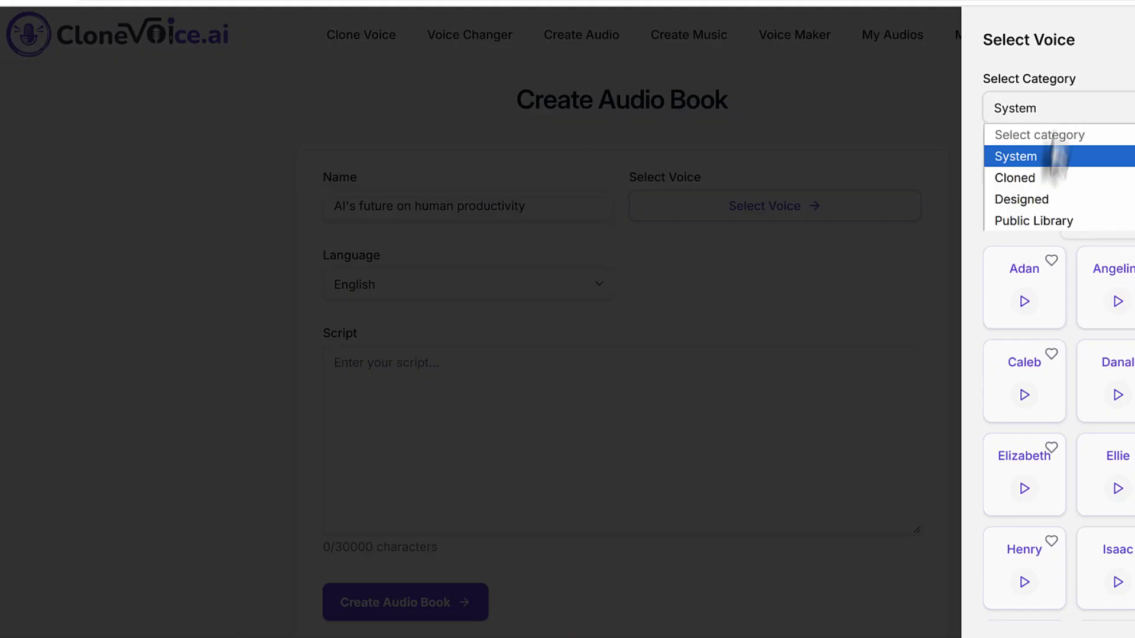
left_click(1042, 202)
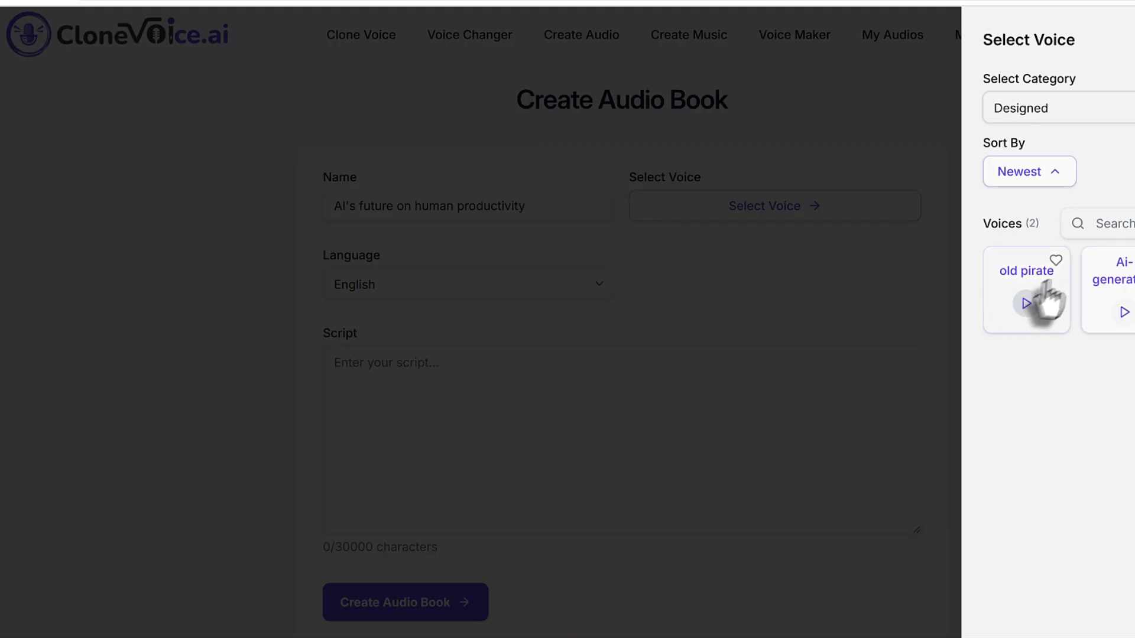
left_click(1104, 295)
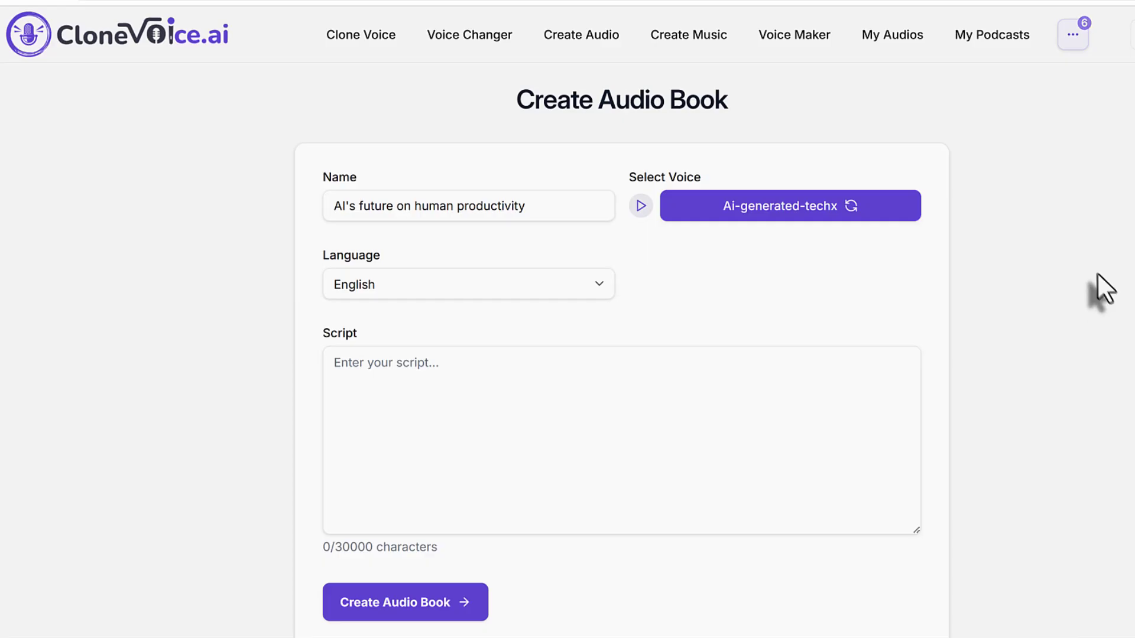
Switch the narrator to Friendly giant after browsing Cloned, System and Public Library voices.
left_click(730, 220)
left_click(1083, 115)
left_click(1076, 179)
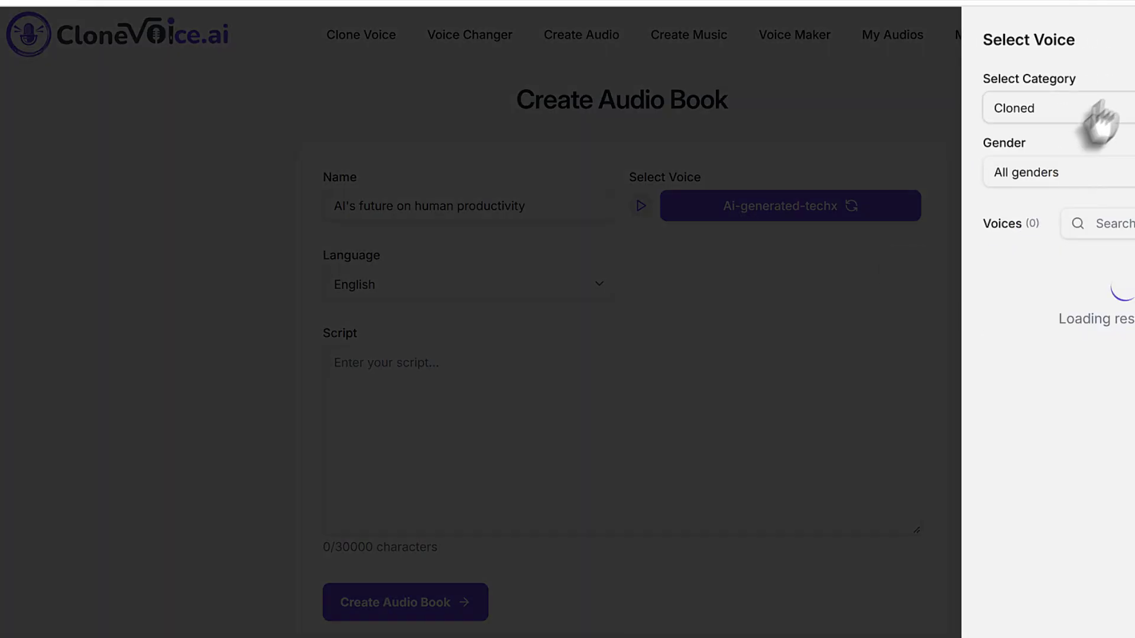
left_click(1116, 115)
left_click(1055, 157)
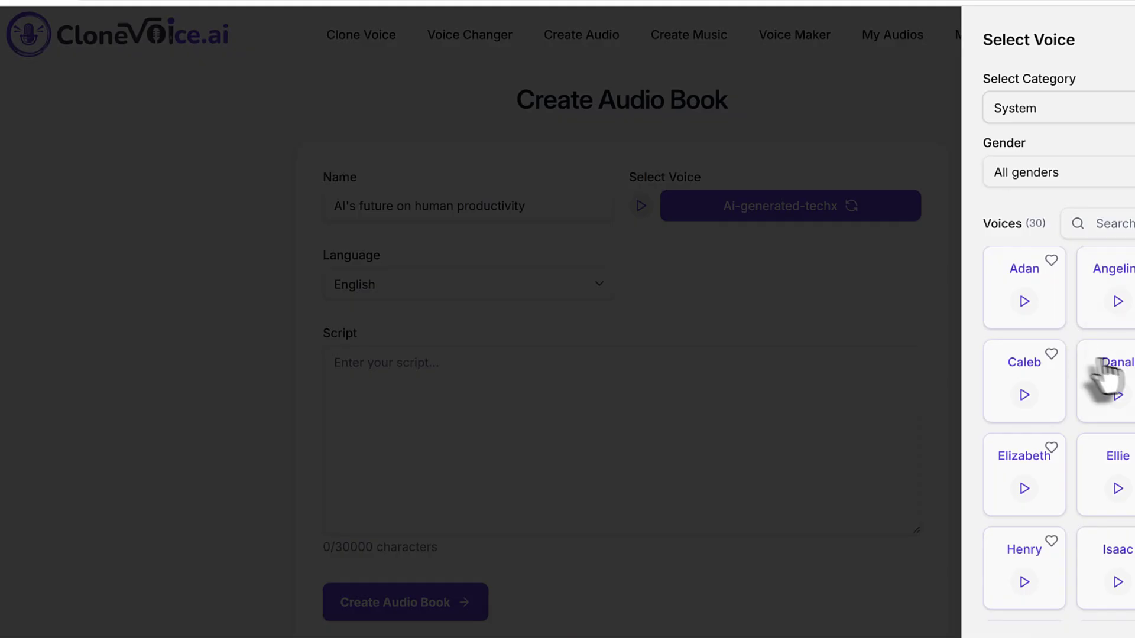
left_click(1077, 115)
left_click(1064, 221)
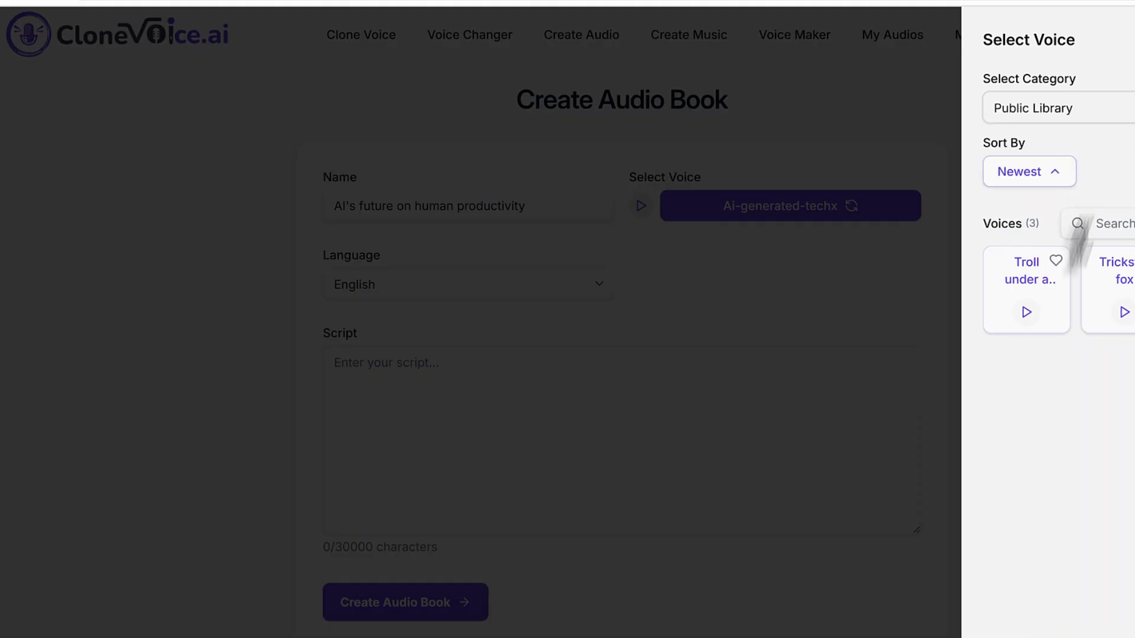
left_click(1064, 290)
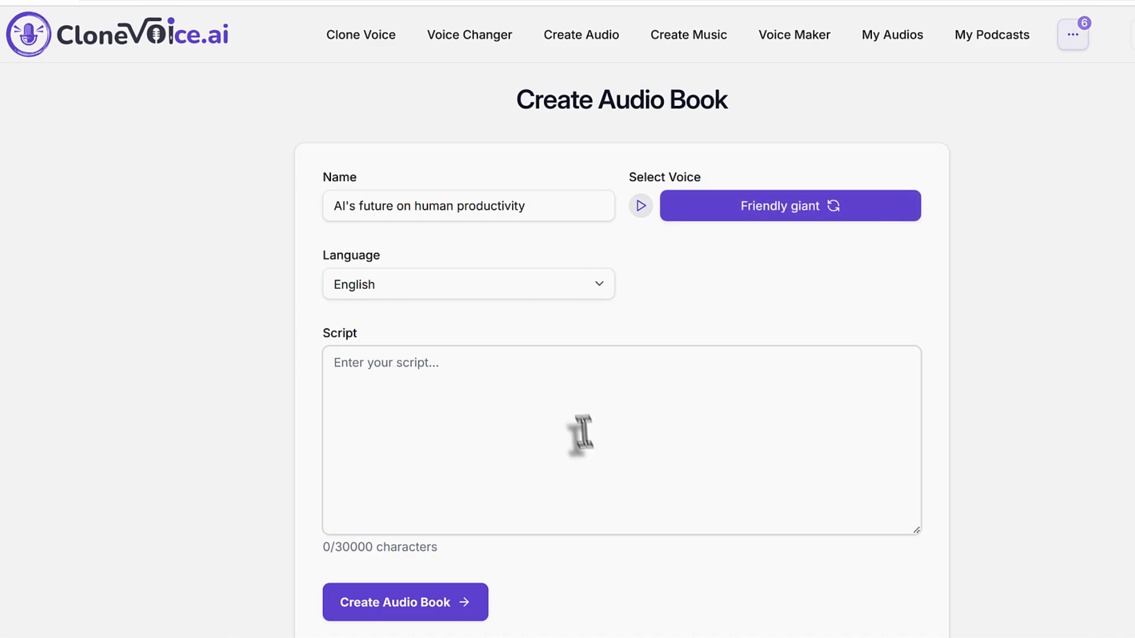
Paste the 2037-character AI productivity chapter into the script and remove trailing blank lines.
key("ctrl+v")
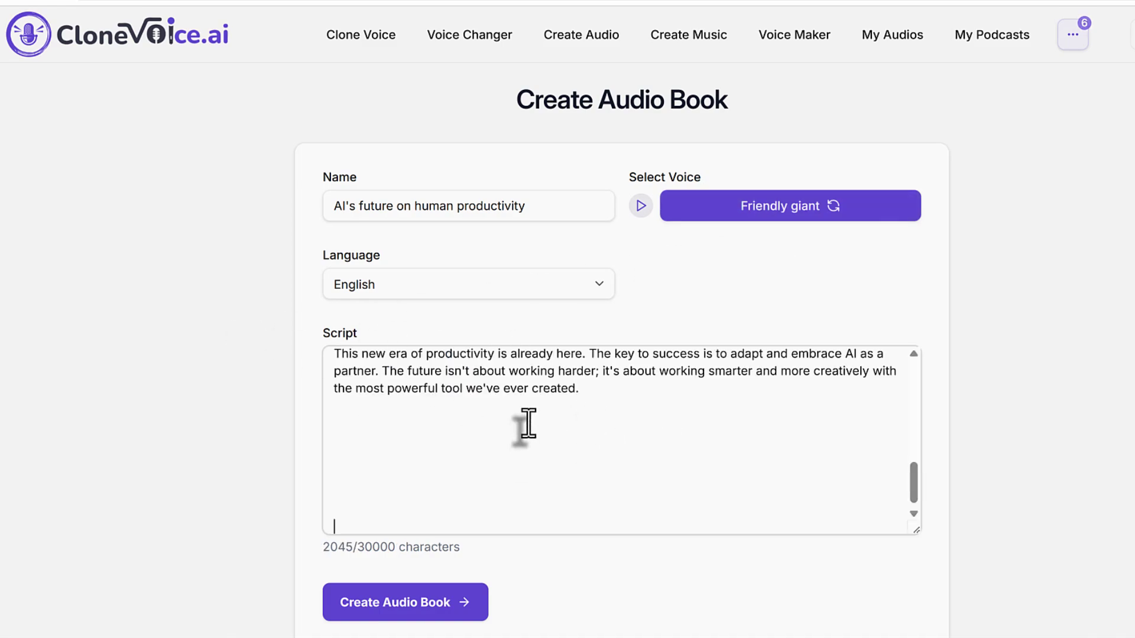
key("BackSpace")
key("BackSpace")
key("BackSpace")
key("BackSpace")
key("BackSpace")
key("BackSpace")
key("BackSpace")
key("BackSpace")
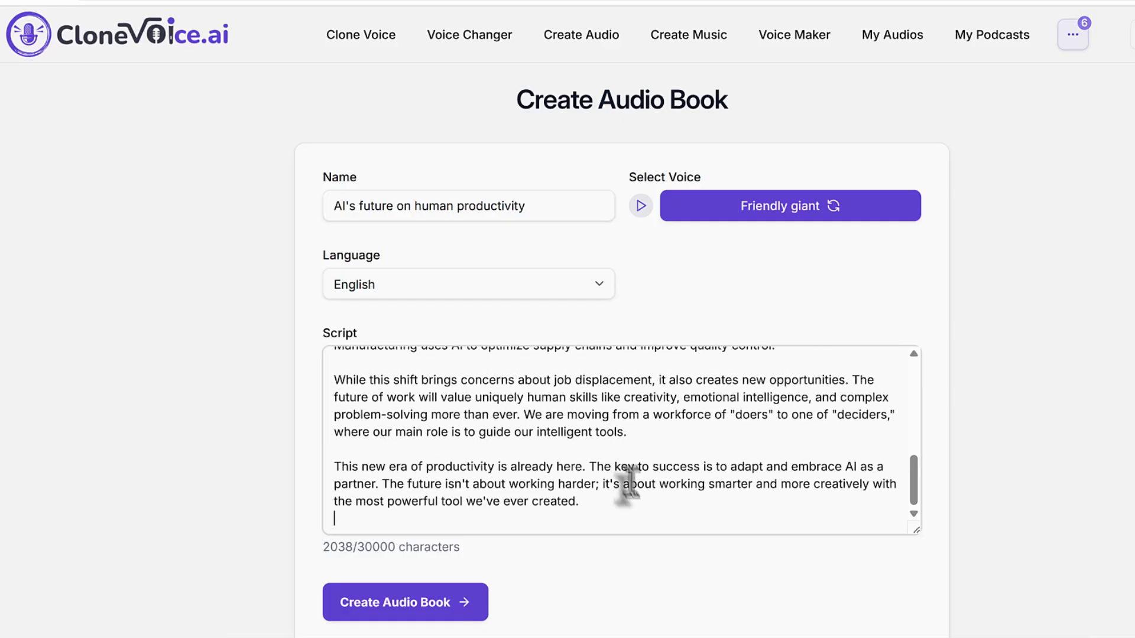
left_click_drag(915, 499, 914, 378)
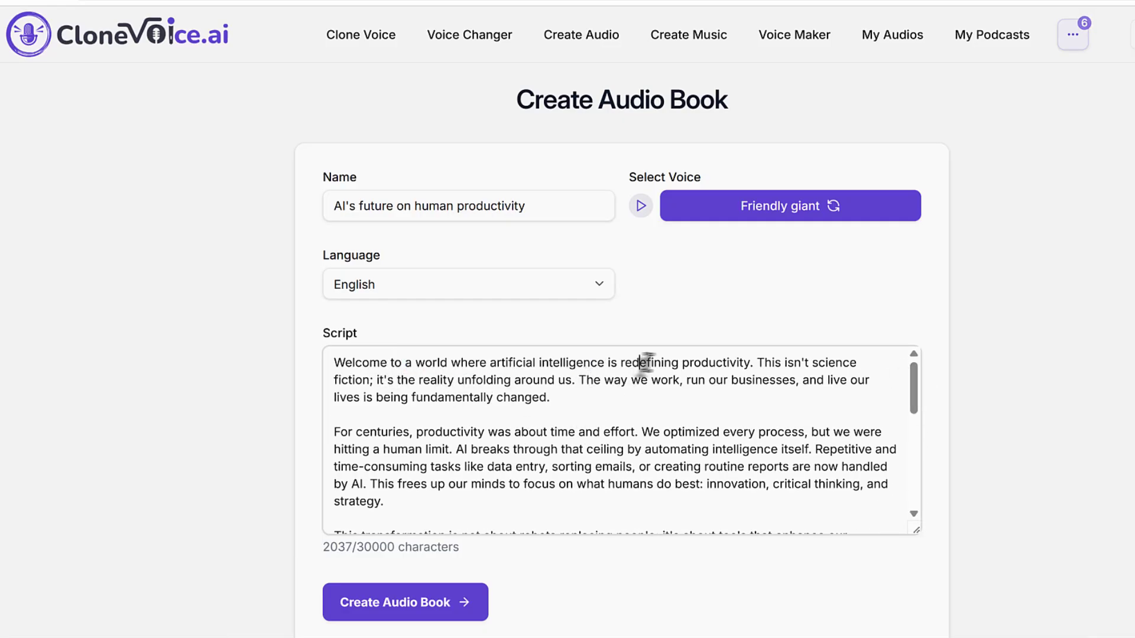
left_click(651, 449)
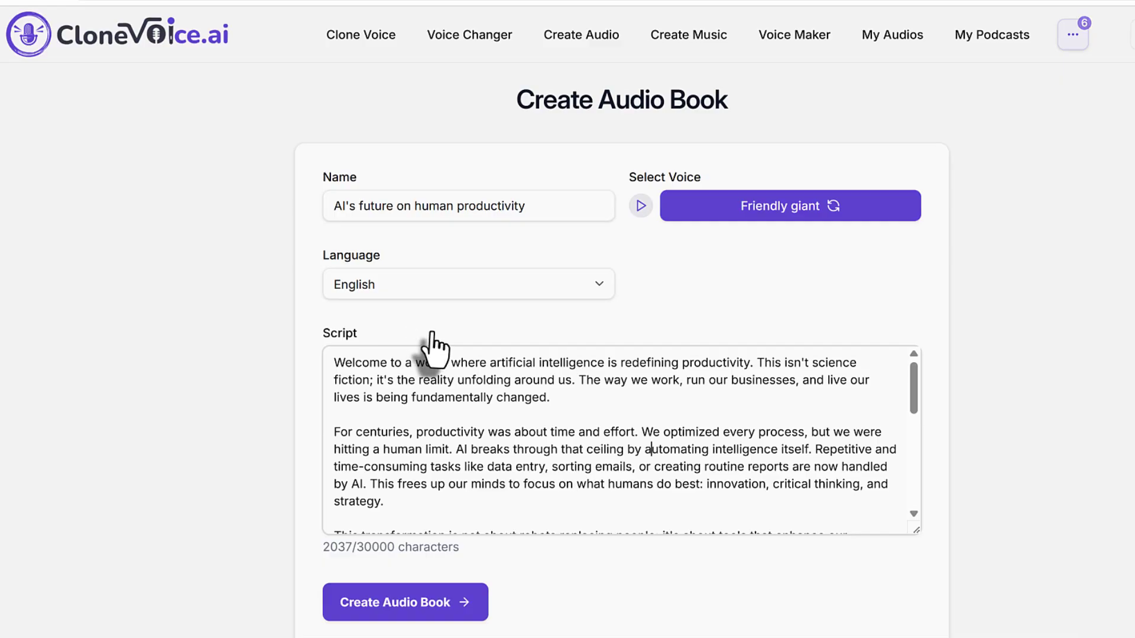
Keep English as the audiobook language and highlight the audiobook name.
left_click(553, 287)
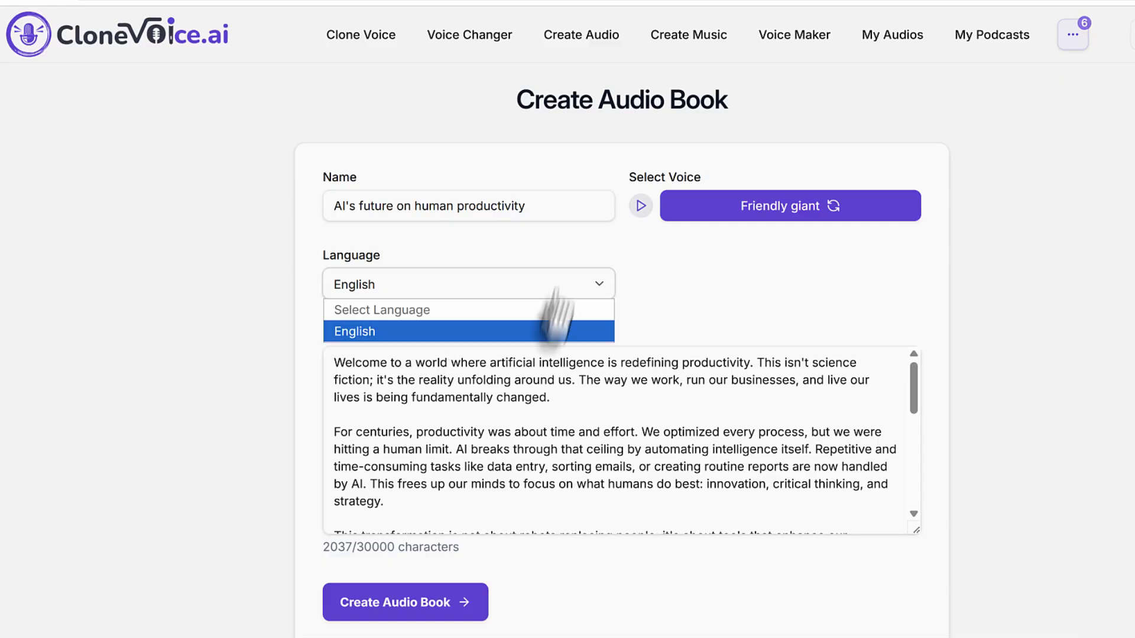
left_click(552, 329)
left_click_drag(573, 208, 324, 209)
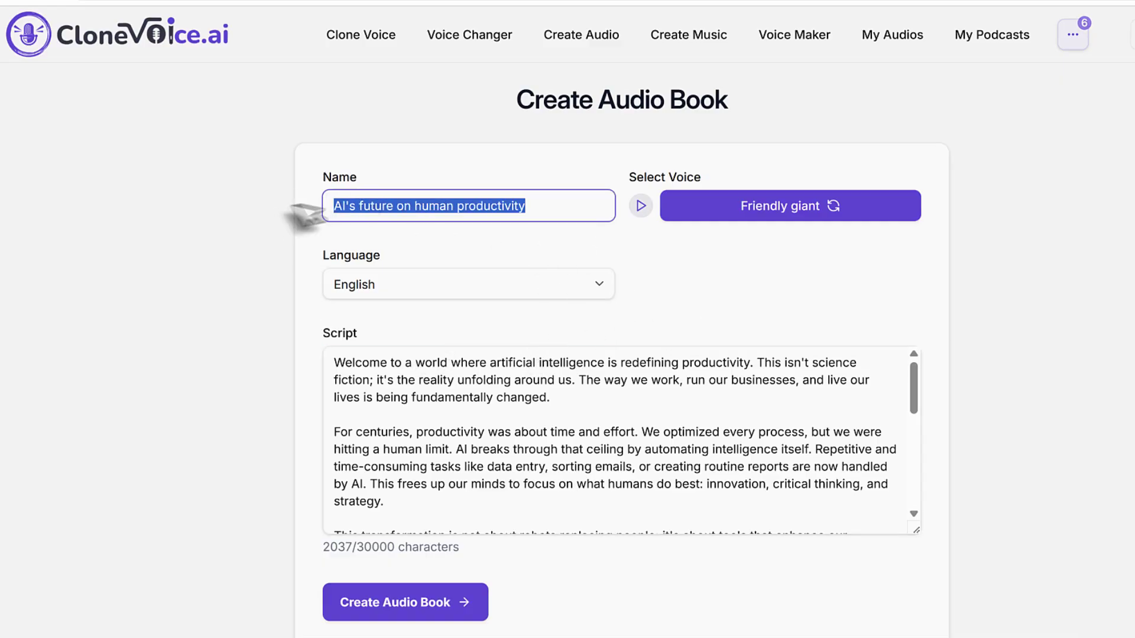
left_click(534, 211)
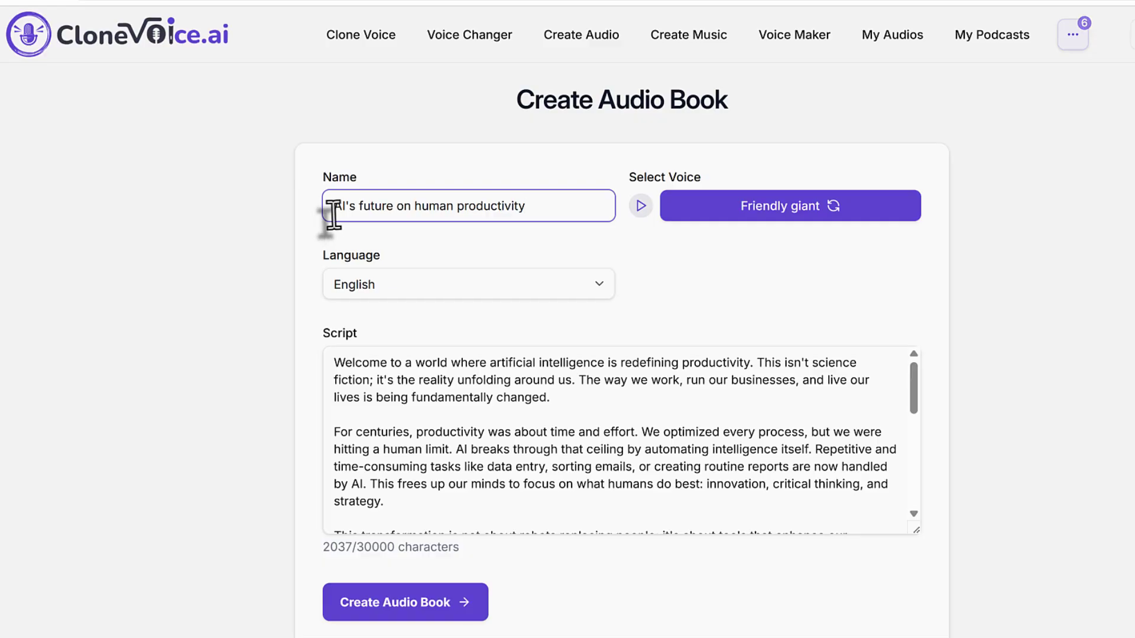
left_click_drag(332, 210, 520, 207)
left_click(520, 207)
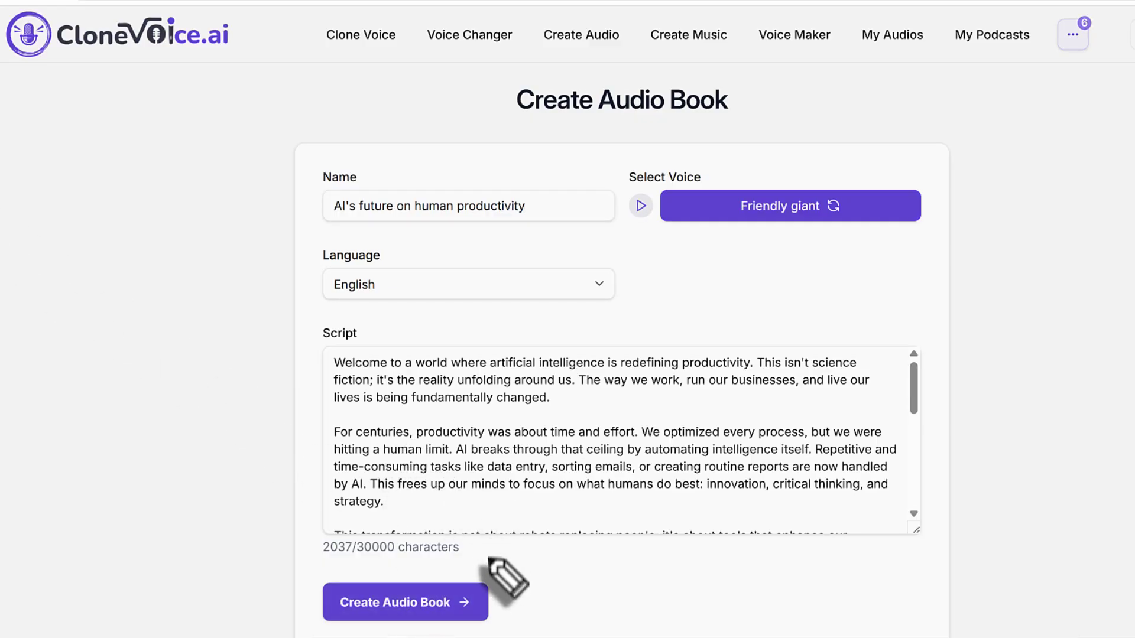
mouse_move(489, 556)
left_mouse_down()
mouse_move(297, 558)
mouse_move(297, 545)
mouse_move(399, 552)
mouse_move(486, 558)
left_mouse_up()
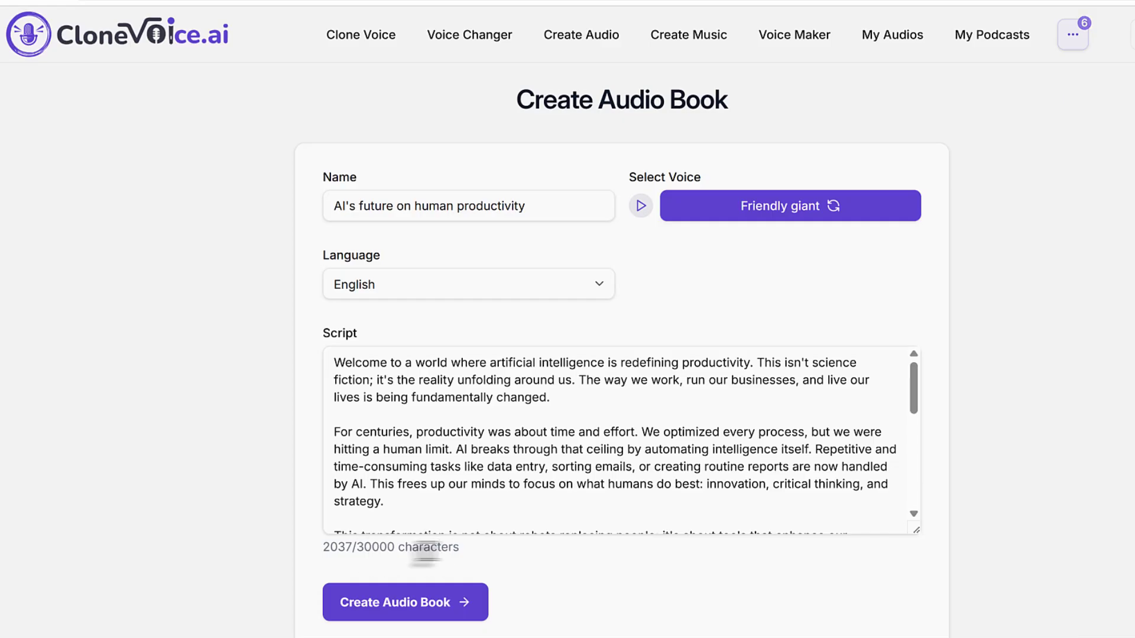
left_click_drag(323, 546, 532, 578)
left_click(538, 574)
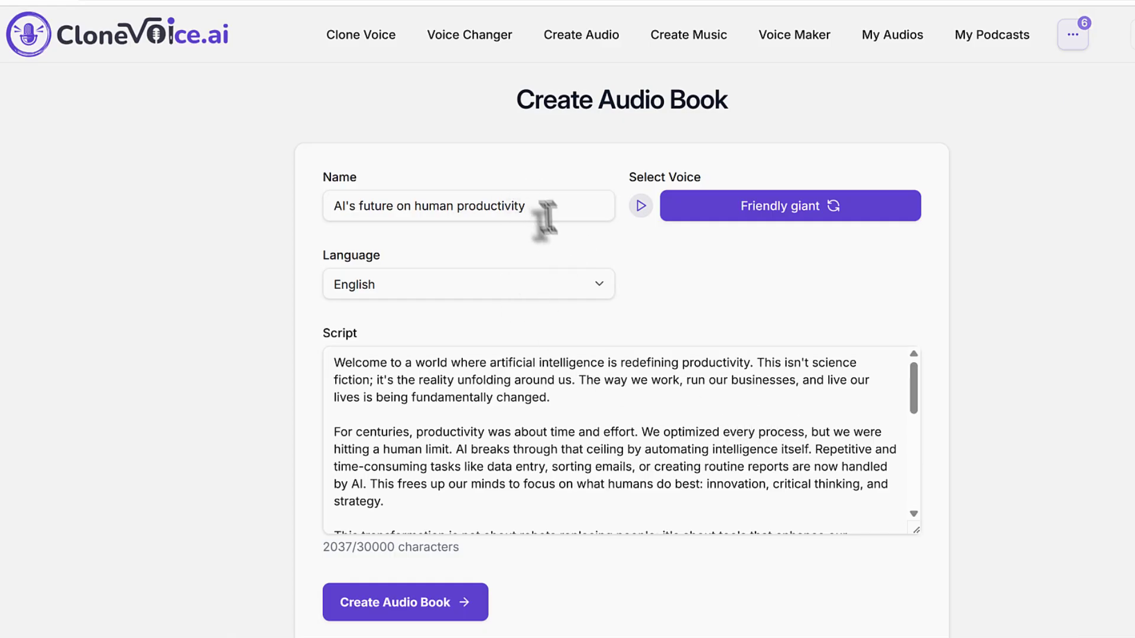
mouse_move(917, 391)
left_mouse_down()
mouse_move(913, 446)
mouse_move(914, 385)
left_mouse_up()
left_click_drag(361, 554, 456, 547)
left_click(464, 548)
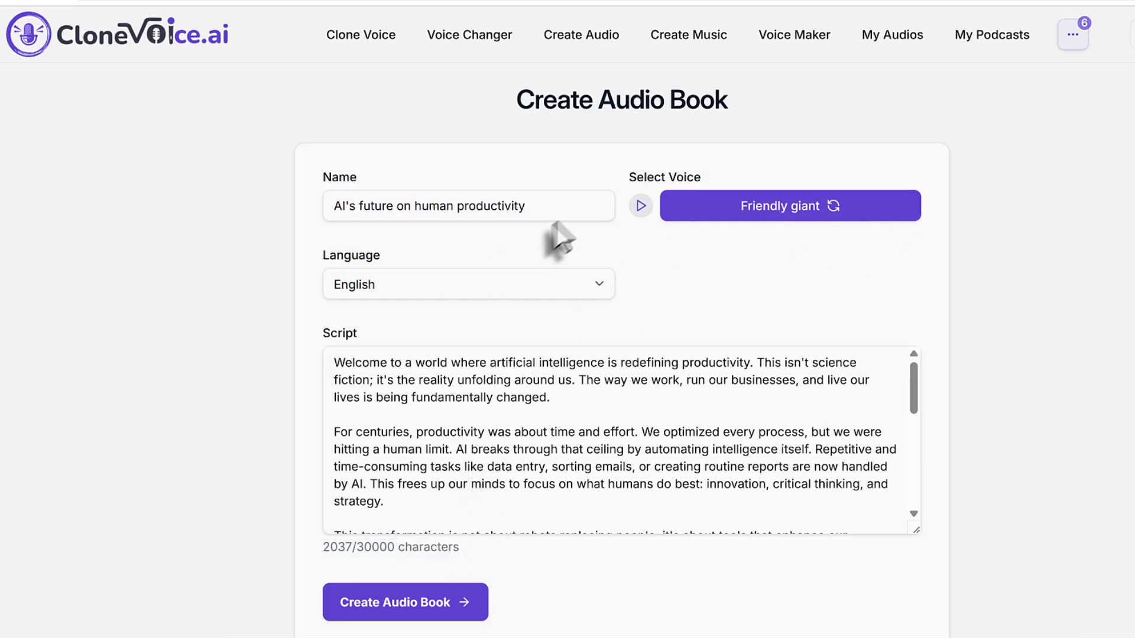
left_click(454, 603)
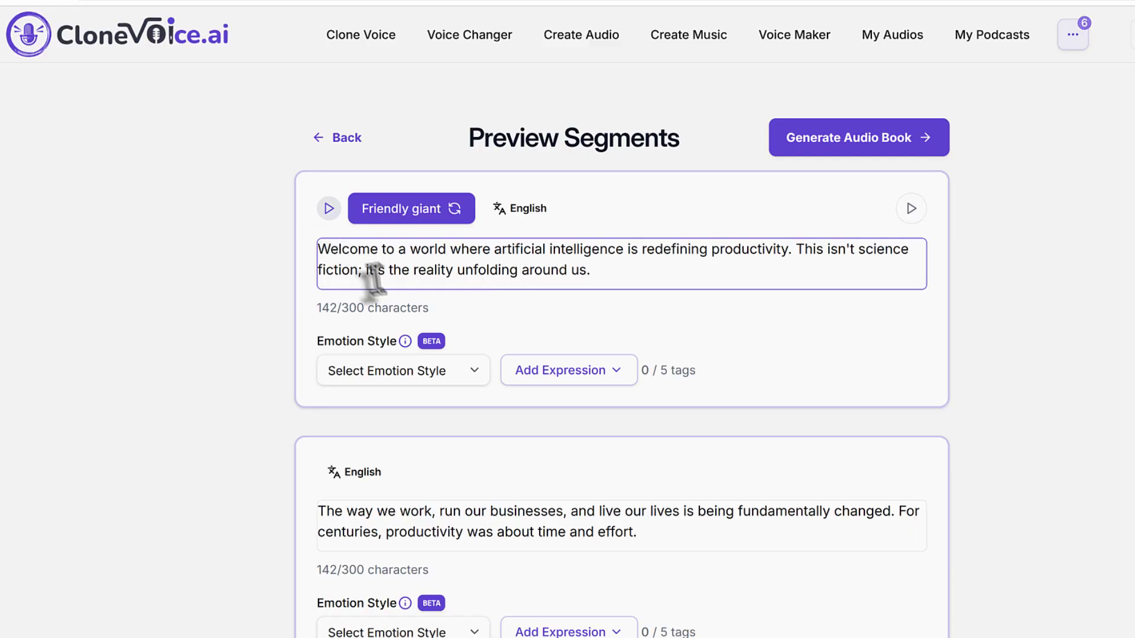
left_click(400, 368)
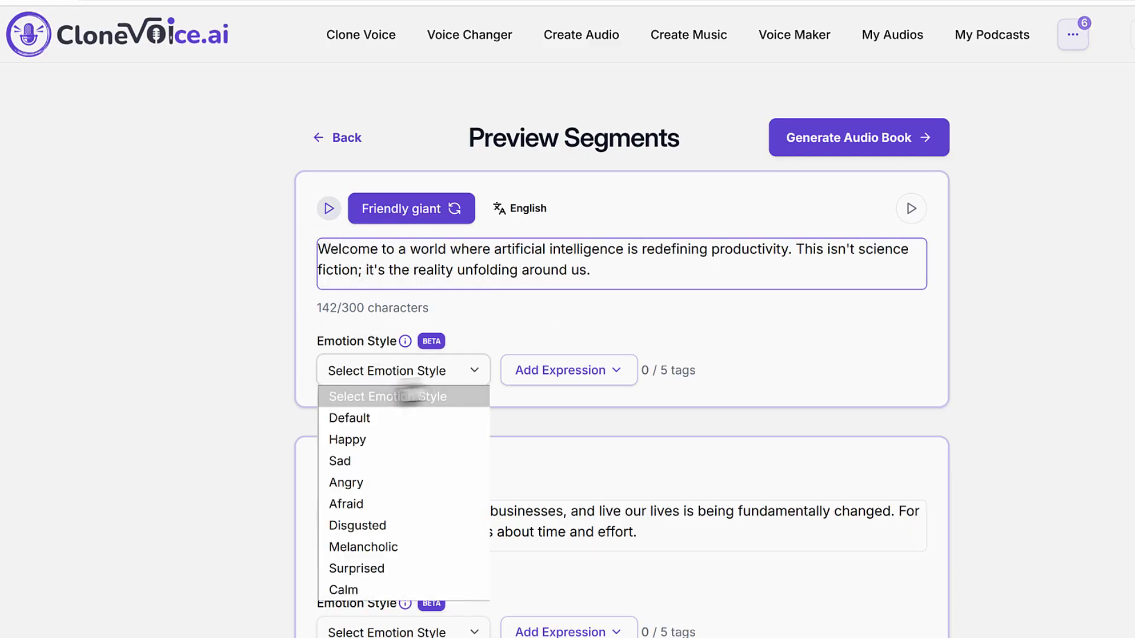
left_click(570, 375)
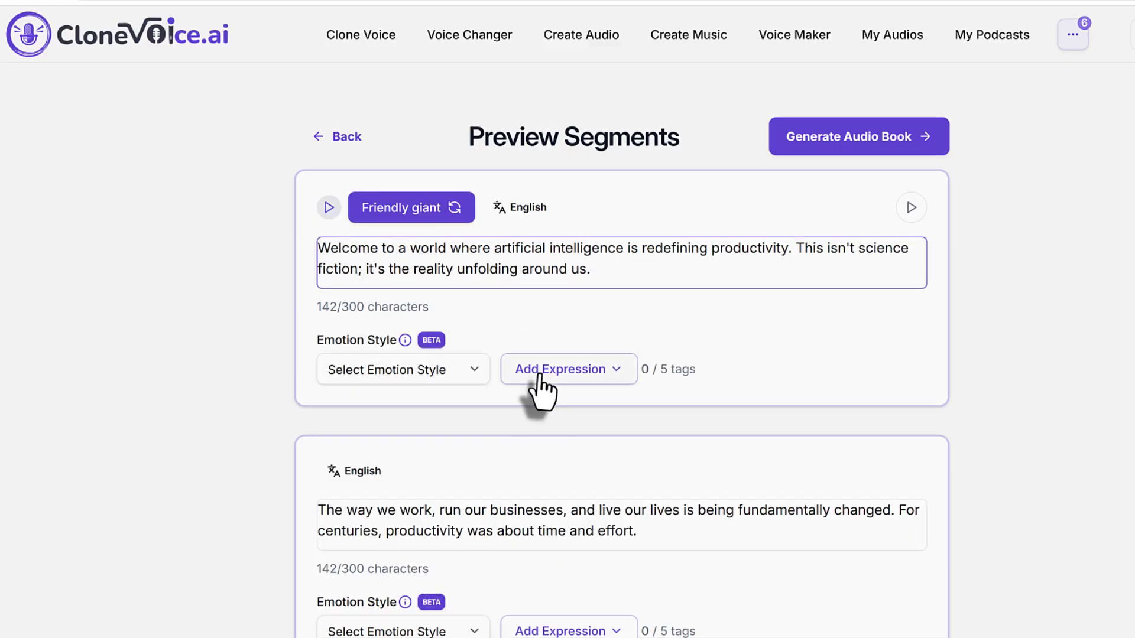
scroll(540, 388, "down", 10)
scroll(540, 388, "up", 10)
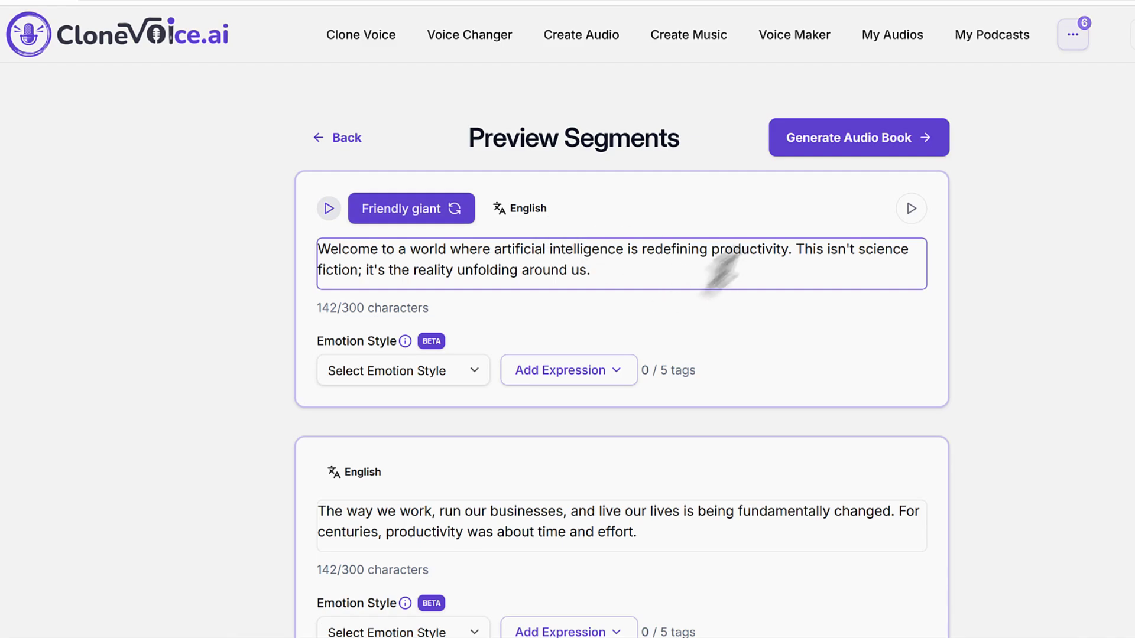
scroll(654, 456, "down", 5)
scroll(654, 456, "up", 5)
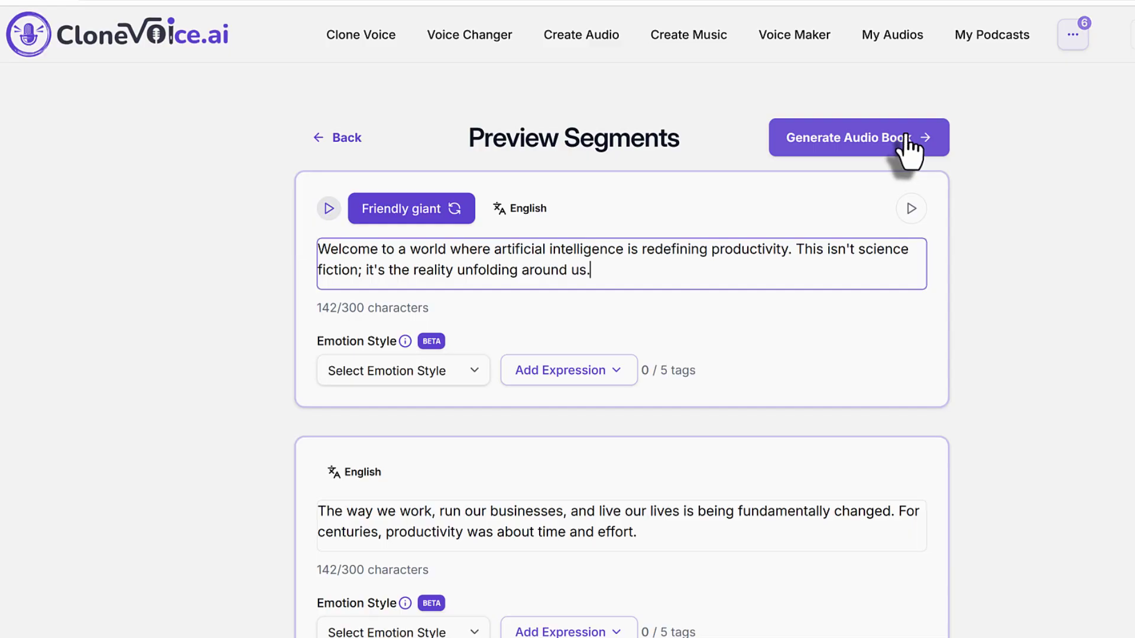
left_click(846, 140)
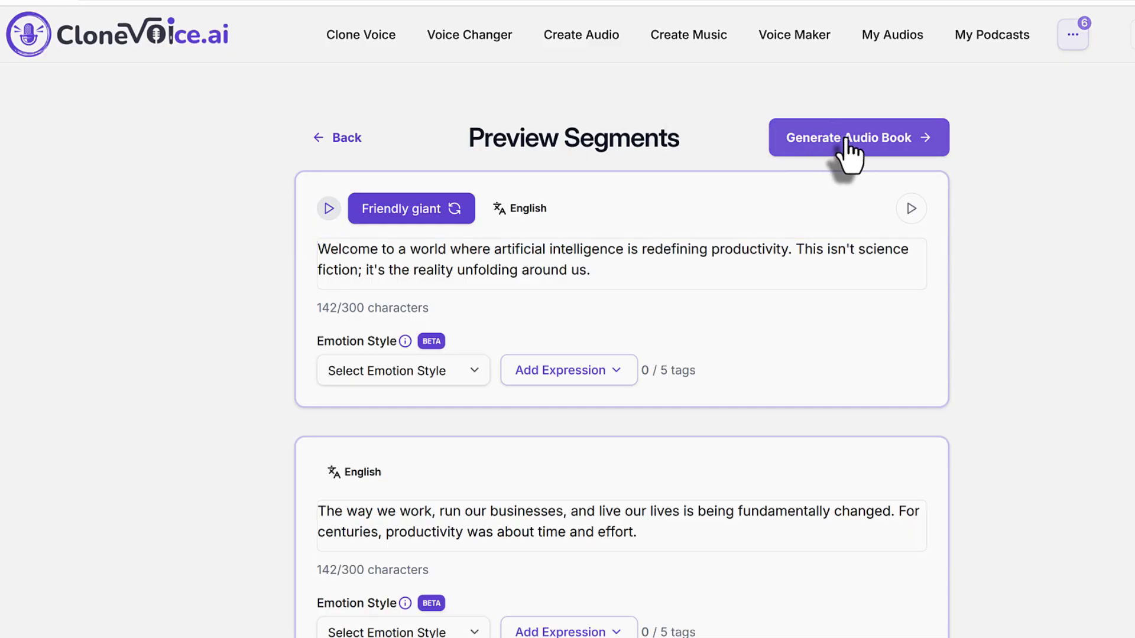
Generate the first chapter audio book and turn on merge selection in My Audio.
left_click(850, 142)
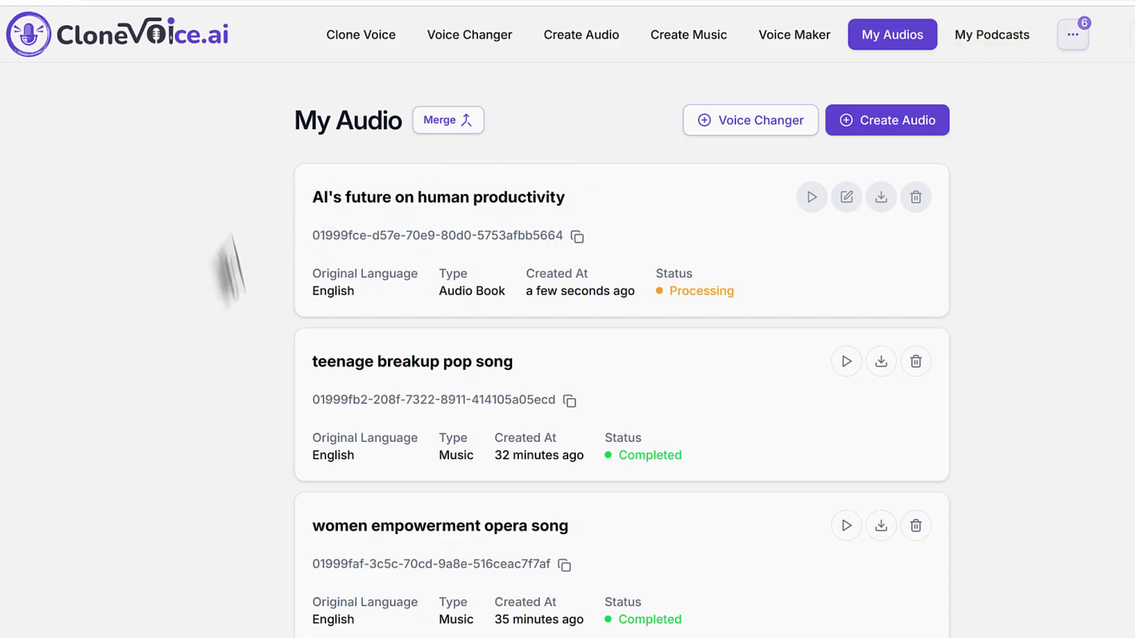
left_click(448, 121)
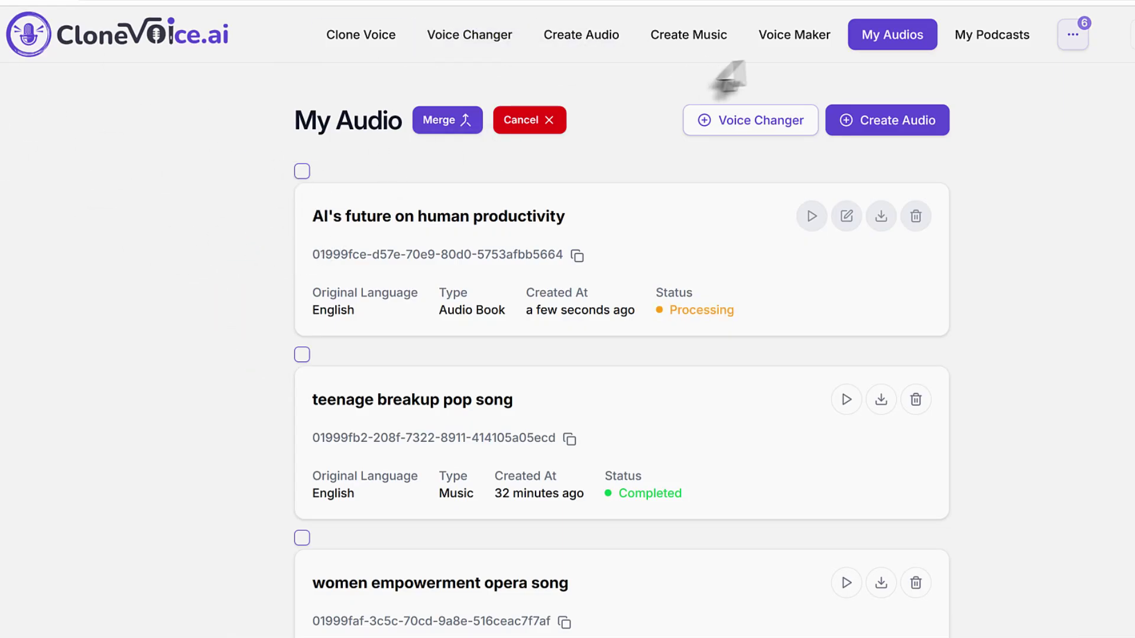
Start a new audio book named 'AI's future on productivity chapter 2'.
left_click(1074, 37)
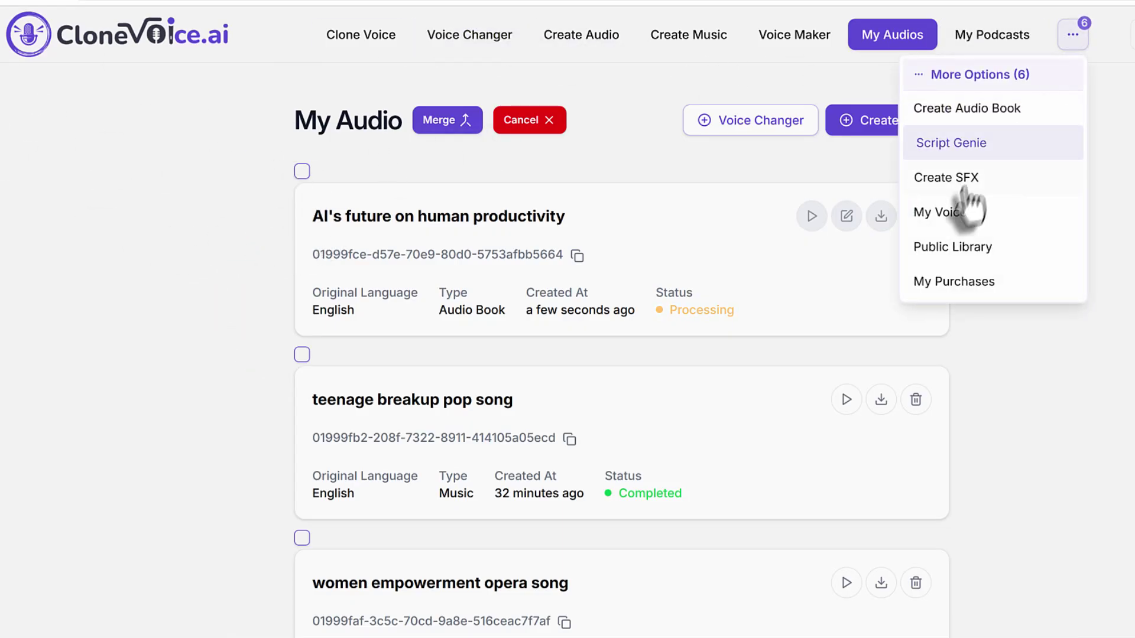
left_click(975, 109)
left_click(446, 207)
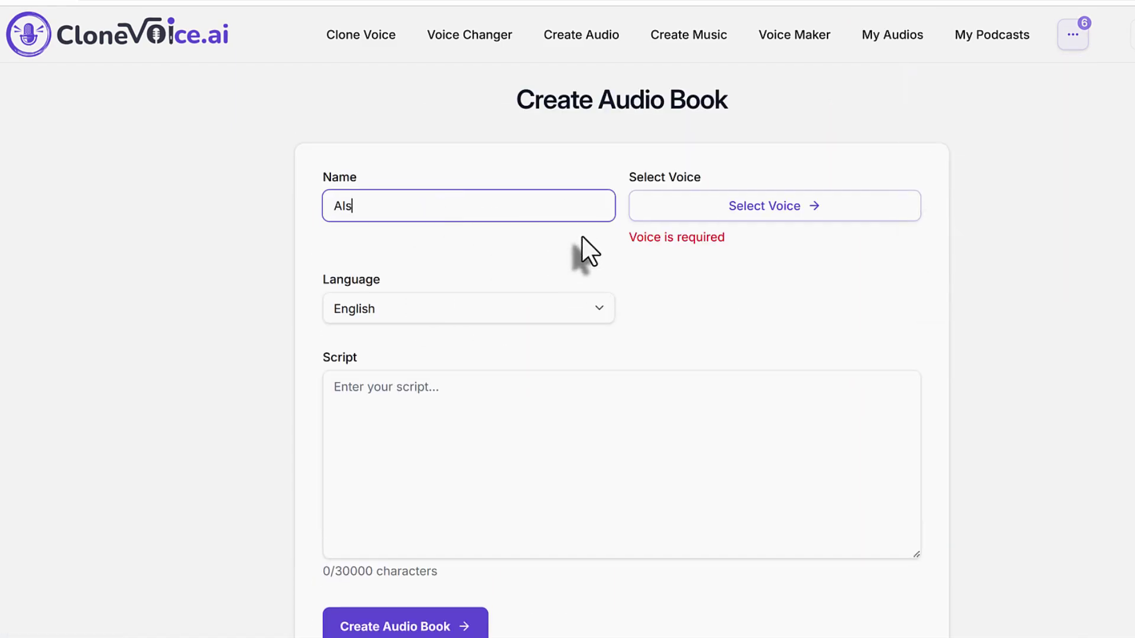
type("AI's future on productivity part 2")
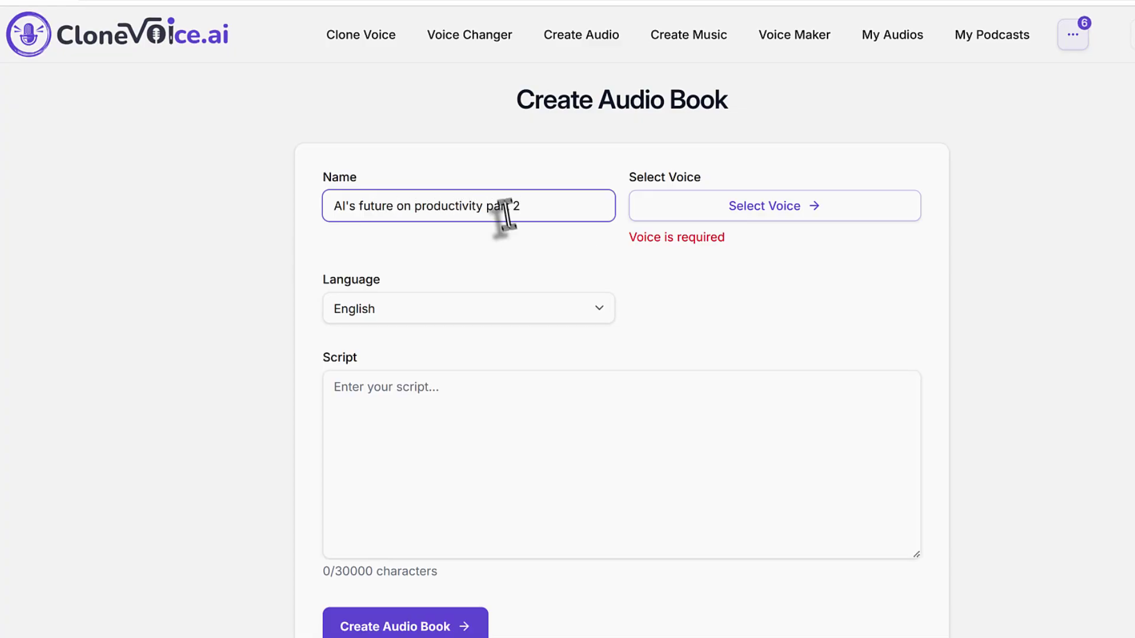
left_click_drag(487, 207, 562, 207)
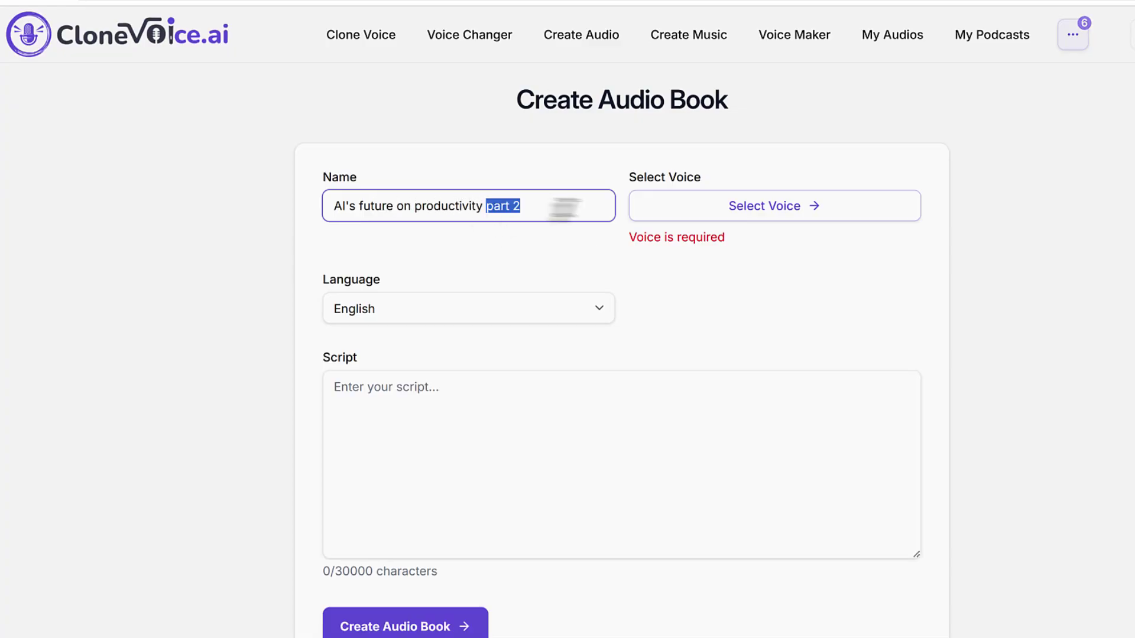
type("chapte")
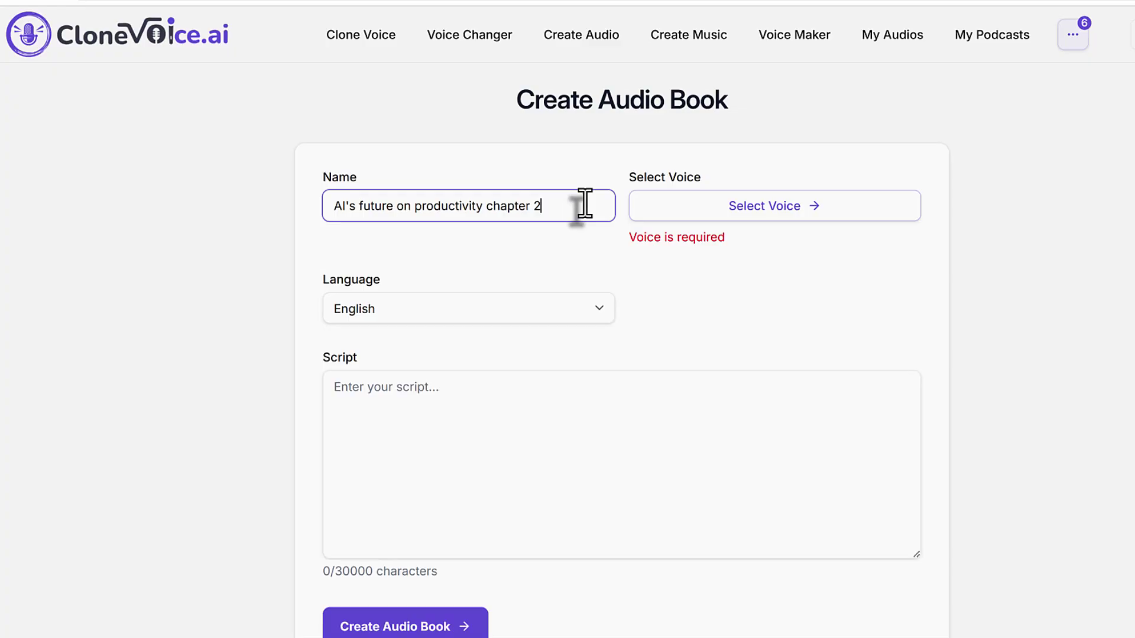
Choose Friendly giant from the Public Library as the chapter 2 voice.
left_click(748, 212)
left_click(1058, 108)
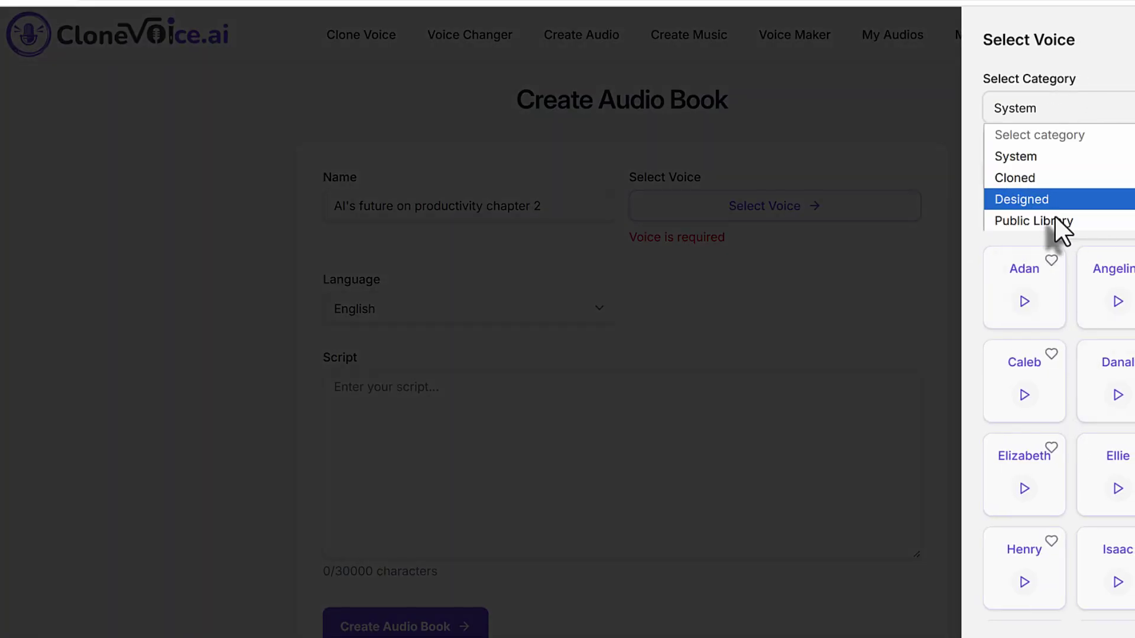
left_click(1056, 222)
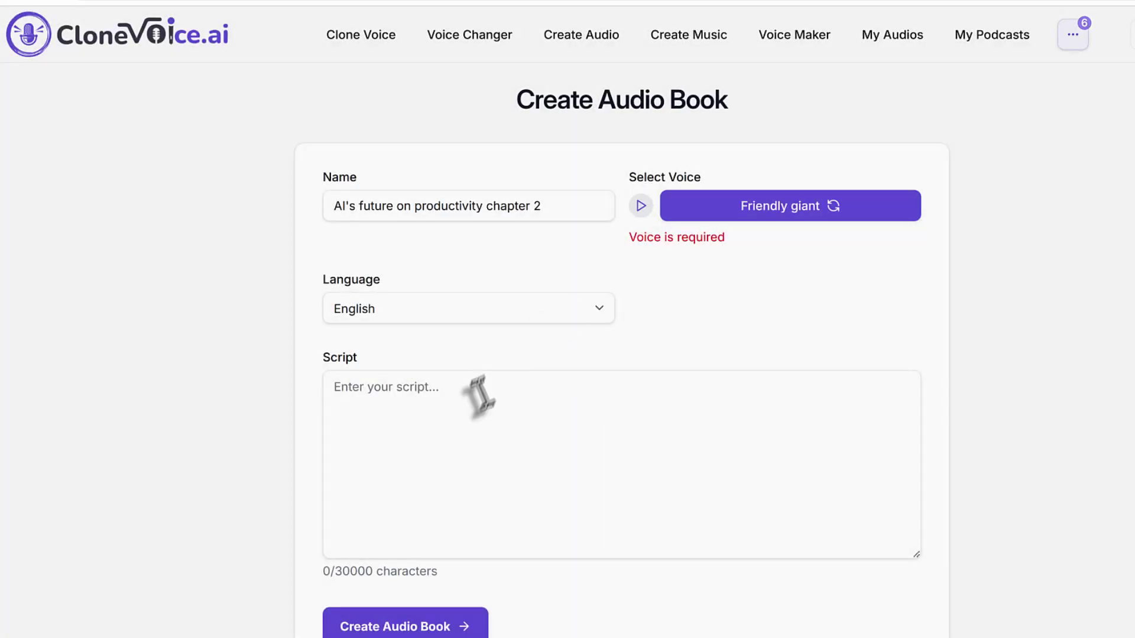
left_click(597, 434)
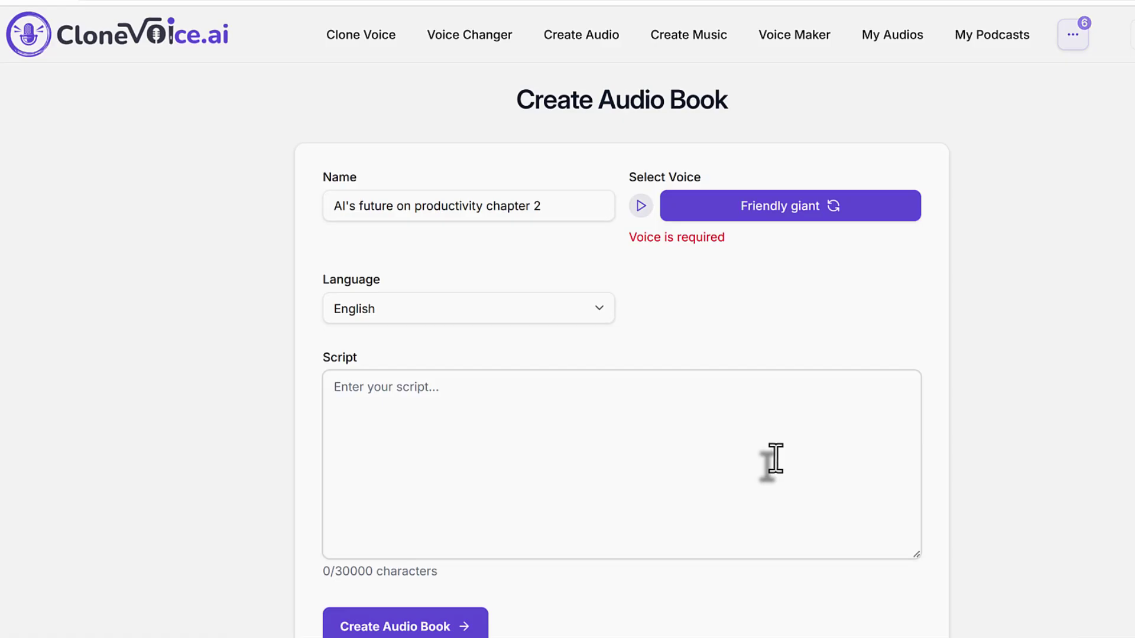
Paste the trimmed chapter 2 script and create the audio book preview.
key("ctrl+v")
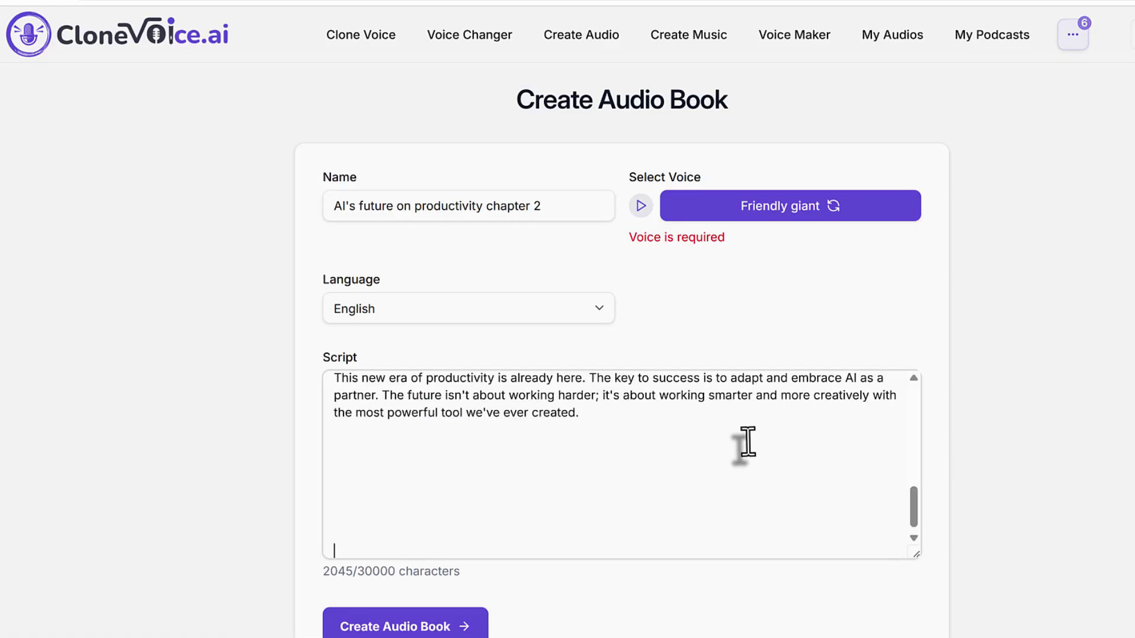
key("BackSpace")
key("BackSpace")
key("BackSpace")
key("BackSpace")
key("BackSpace")
key("BackSpace")
key("BackSpace")
key("BackSpace")
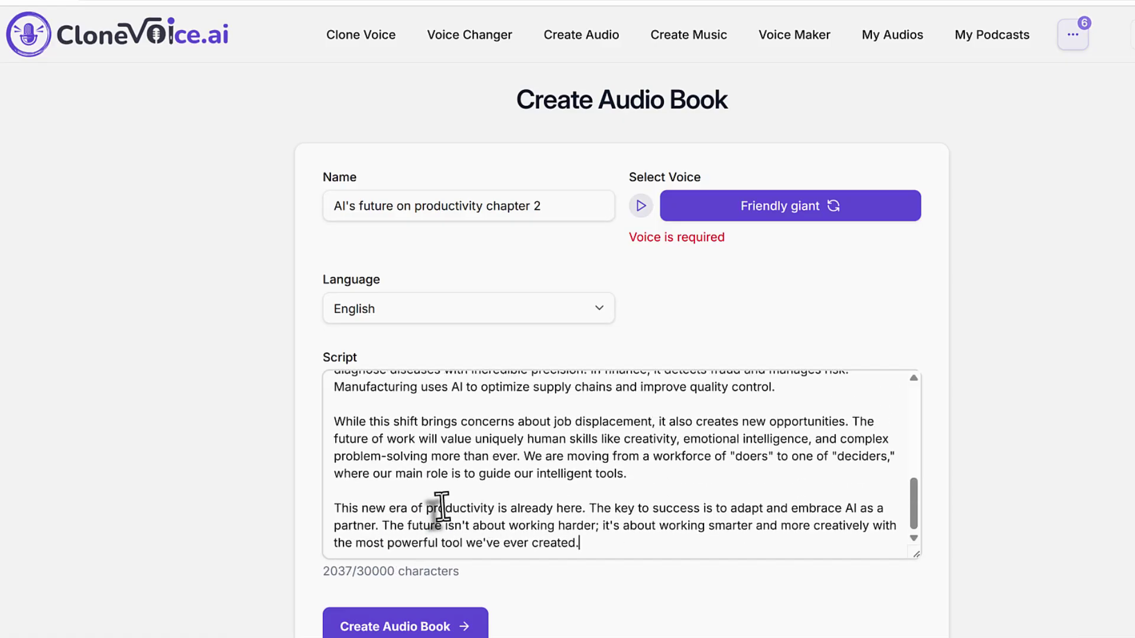
left_click(413, 623)
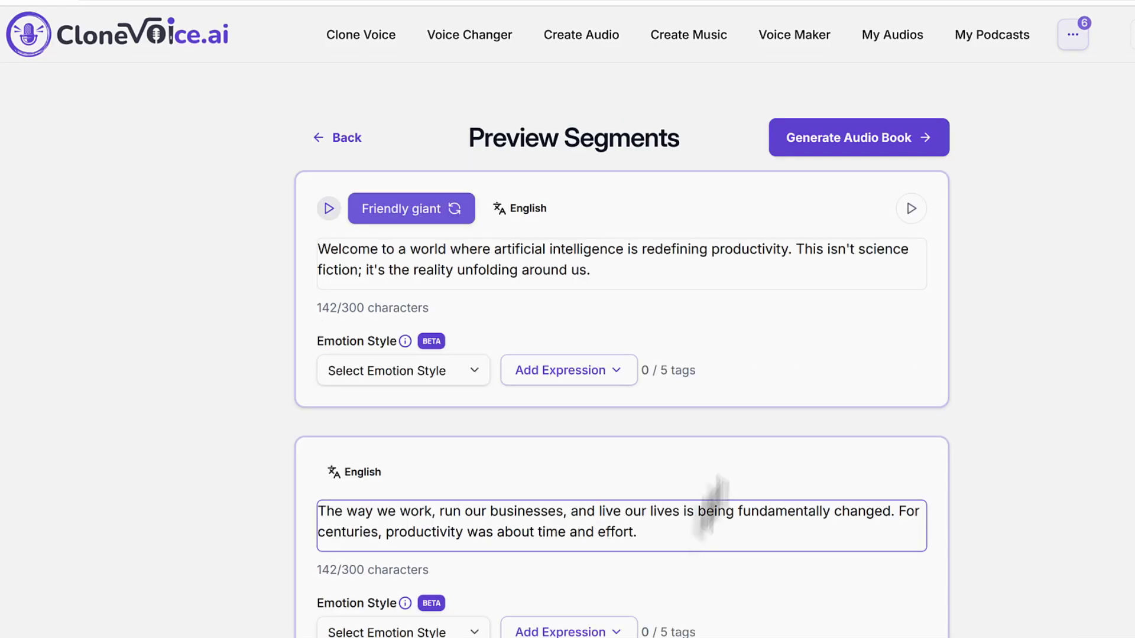
Generate the 'AI's future on productivity chapter 2' audio book from its preview.
left_click(825, 148)
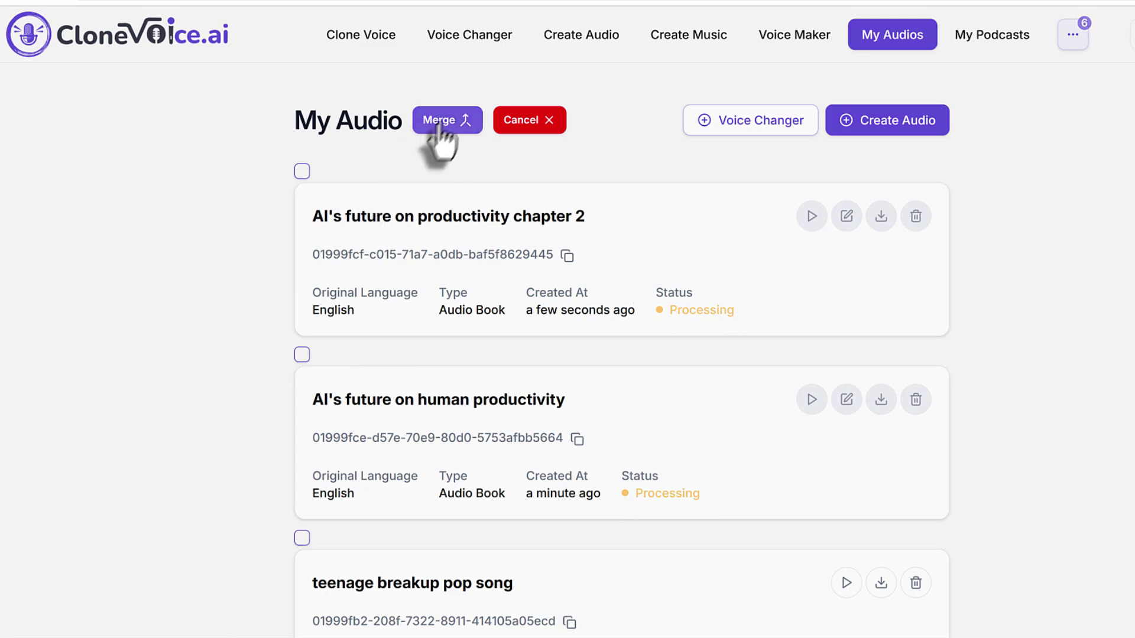
Tick chapter 2 and the human productivity audio book for merging.
left_click(302, 171)
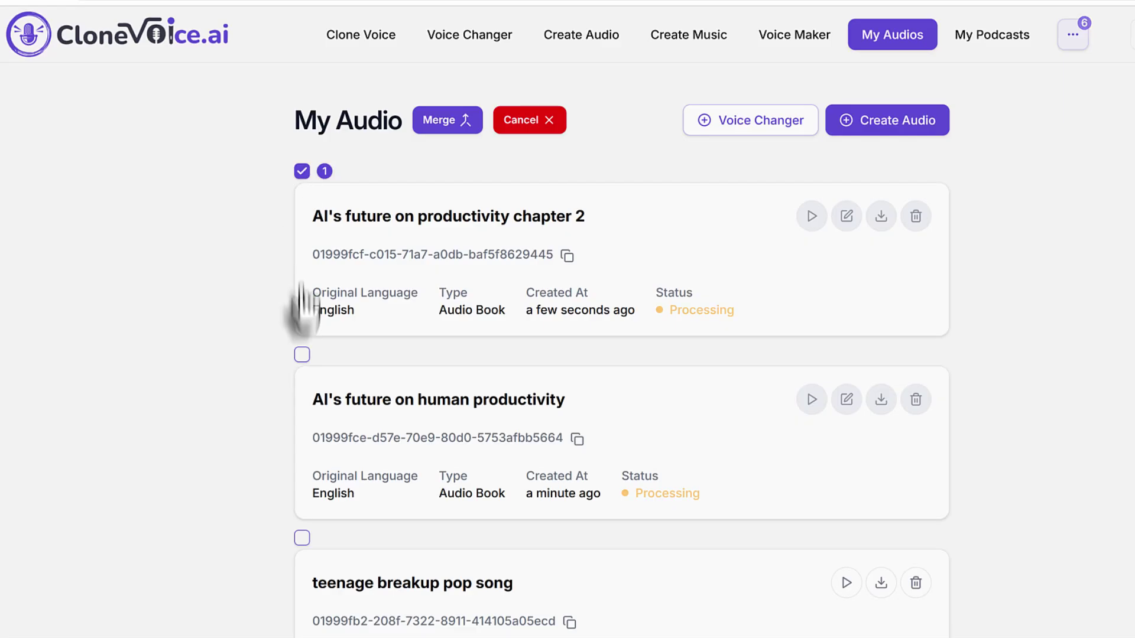
left_click(302, 354)
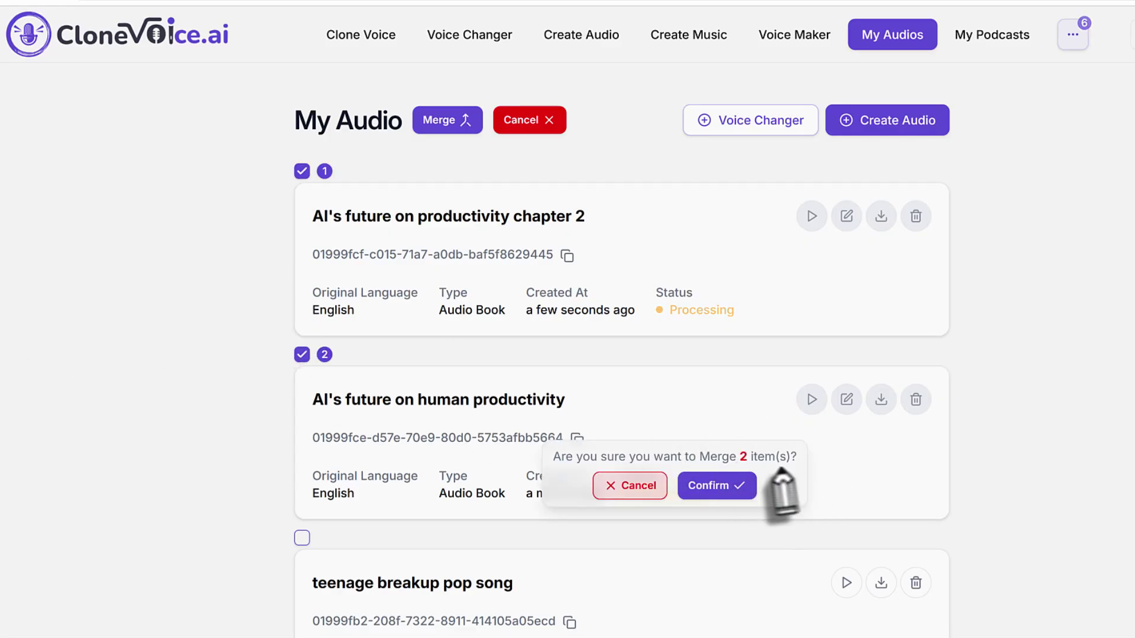
mouse_move(503, 457)
left_mouse_down()
mouse_move(891, 461)
mouse_move(733, 460)
left_mouse_up()
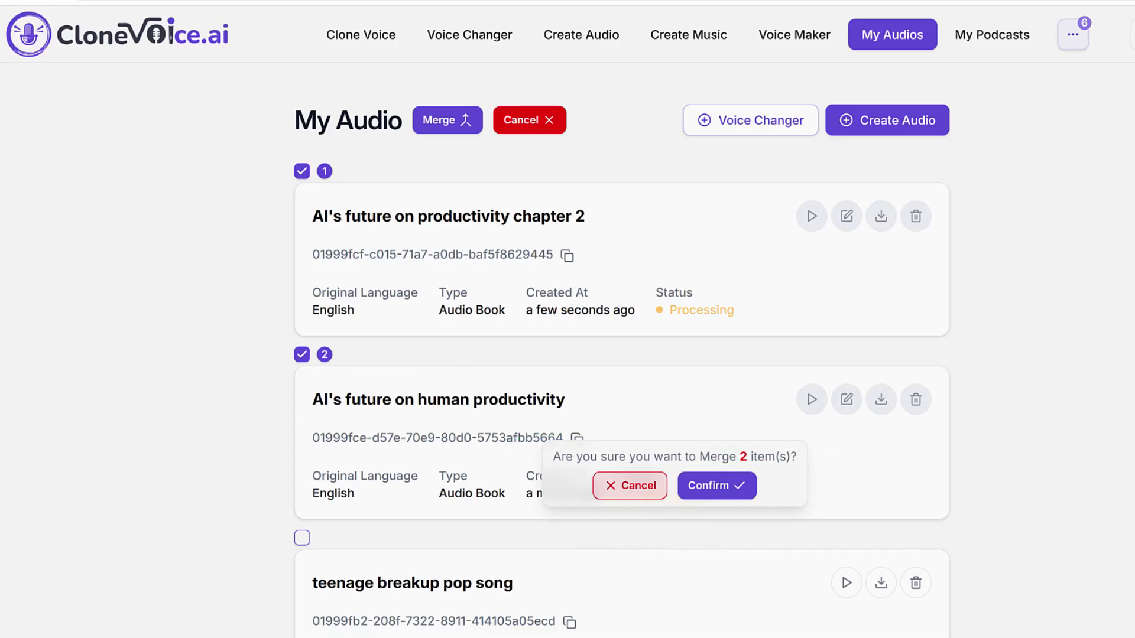
left_click(631, 486)
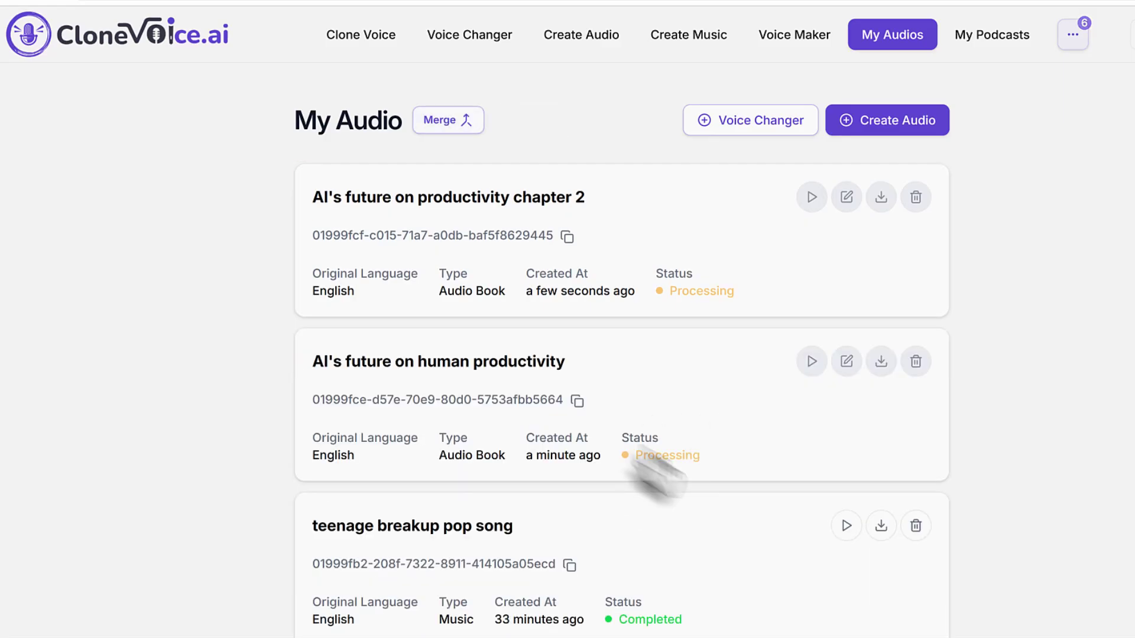
scroll(551, 378, "down", 4)
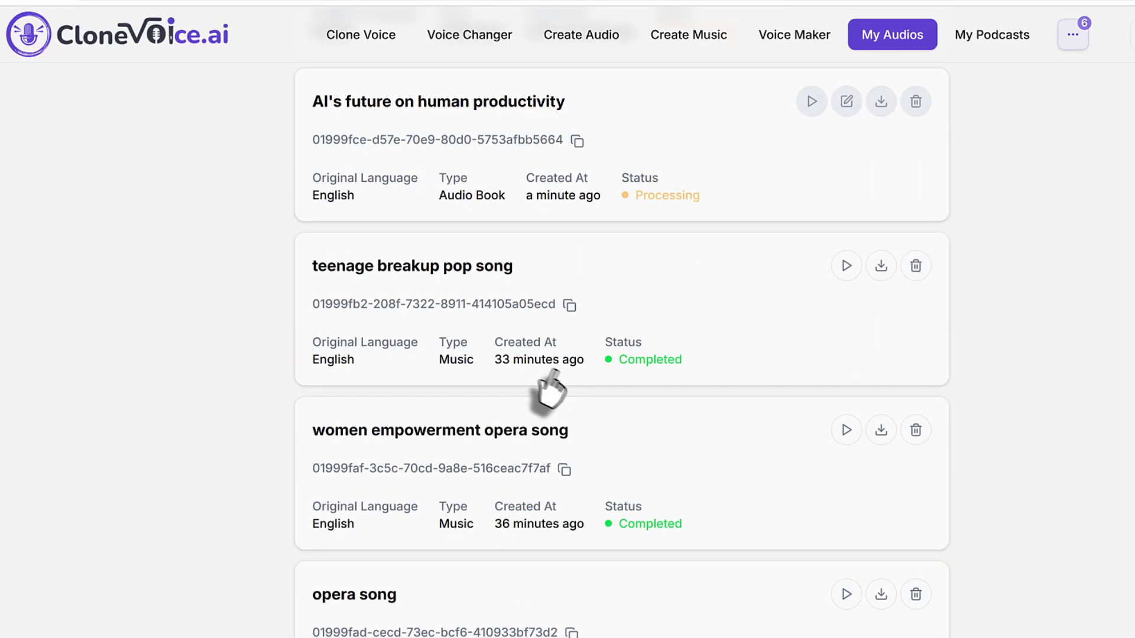
mouse_move(583, 369)
left_mouse_down()
mouse_move(702, 369)
mouse_move(683, 319)
mouse_move(594, 315)
mouse_move(590, 362)
left_mouse_up()
mouse_move(606, 453)
left_mouse_down()
mouse_move(719, 550)
mouse_move(627, 452)
left_mouse_up()
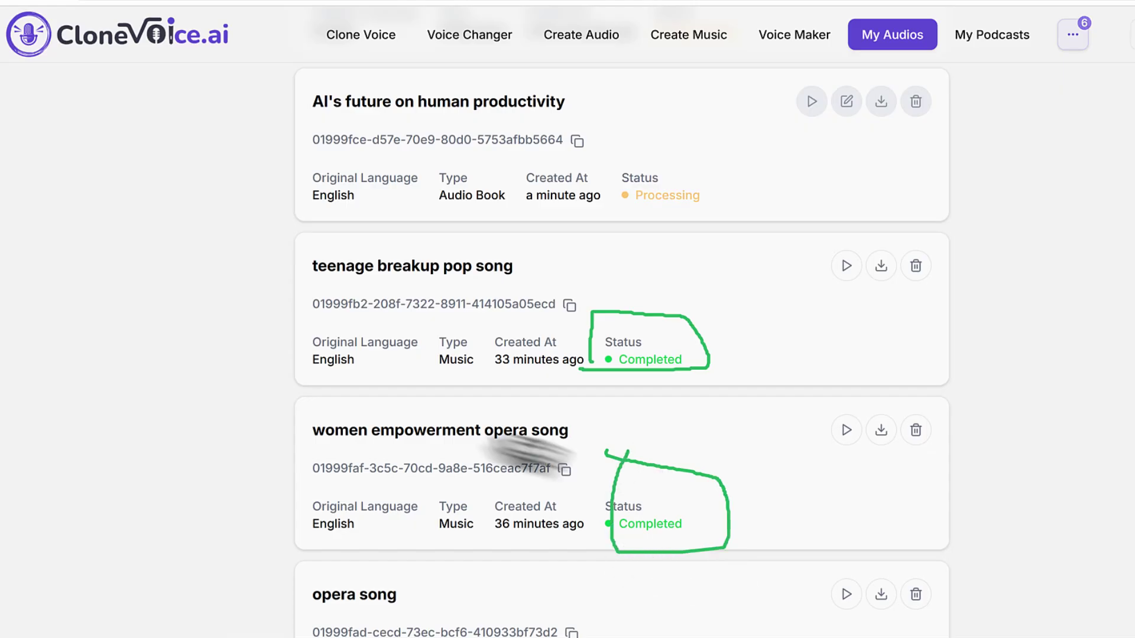